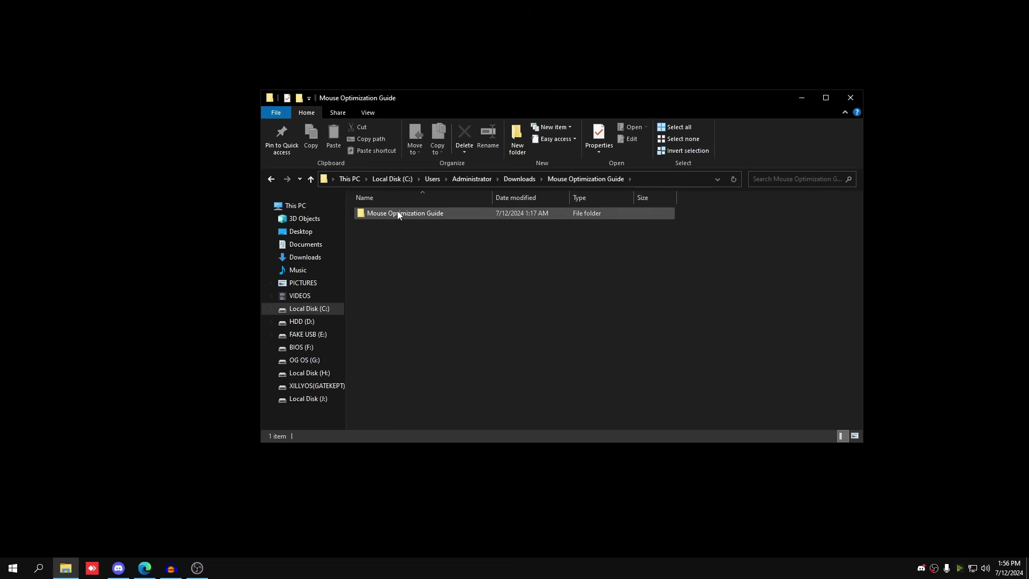
- Open folder "1. Uninstall Mouse Software or Use alternative program" in the Mouse Optimization Guide and inspect the details of Use instead of G Hub.exe
{"action": "double_click", "coordinate": [396, 213]}
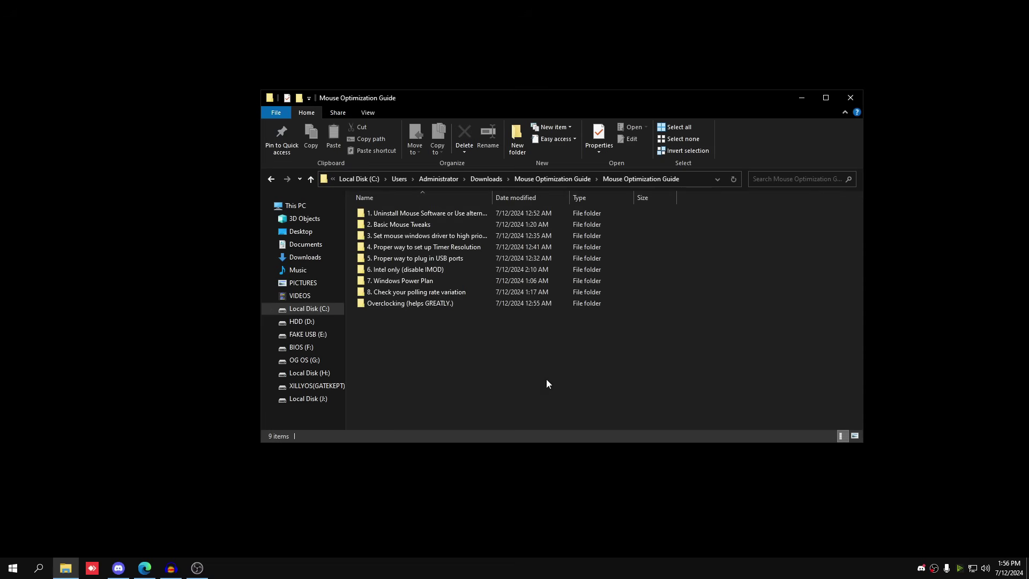
{"action": "double_click", "coordinate": [492, 196]}
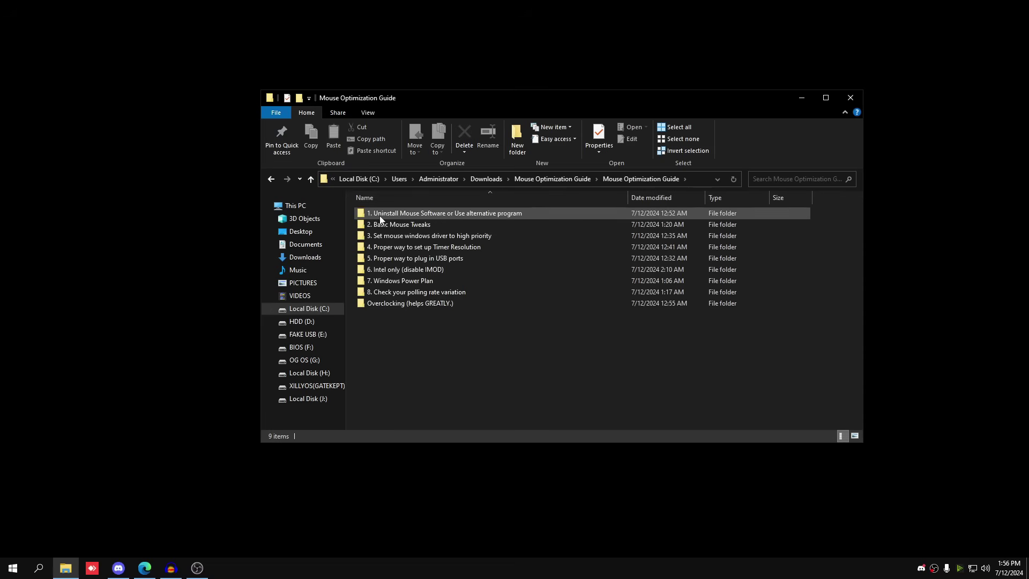
{"action": "double_click", "coordinate": [442, 214]}
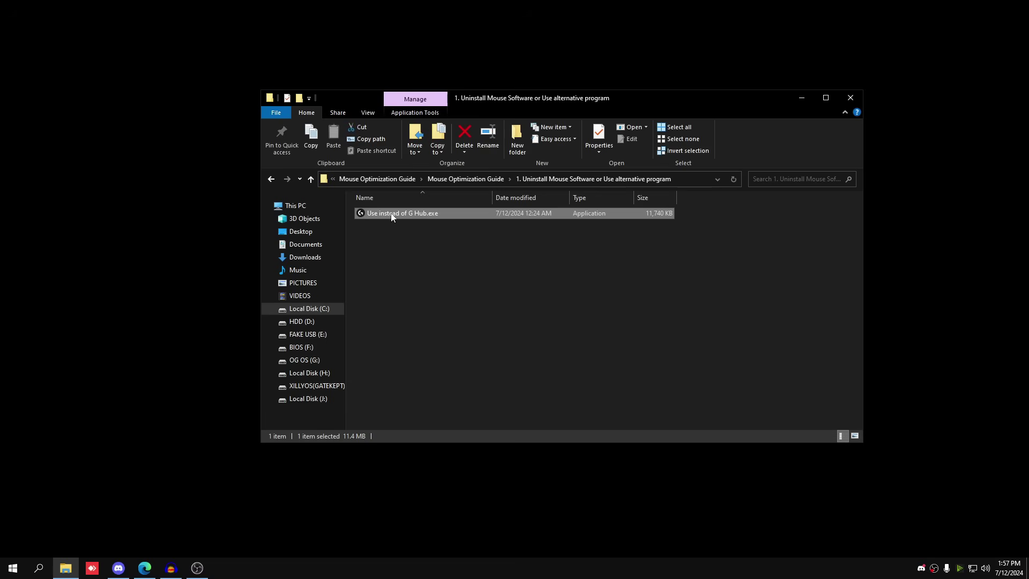
{"action": "mouse_move", "coordinate": [391, 216]}
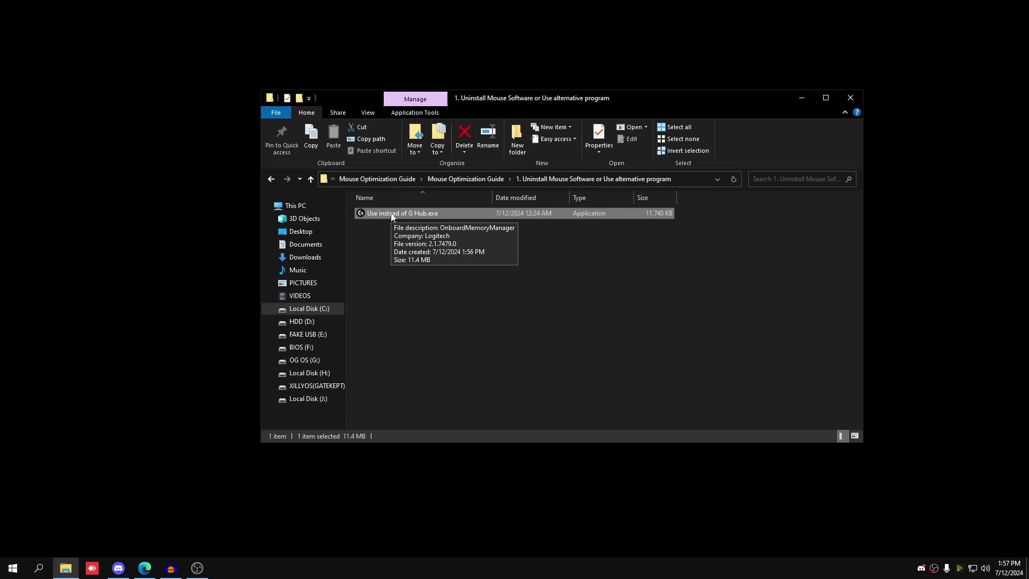
{"action": "left_click", "coordinate": [448, 277]}
- Search the computer for "razer", launch Razer Synapse and skip its introductory tour
{"action": "key", "text": "super"}
{"action": "type", "text": "razer"}
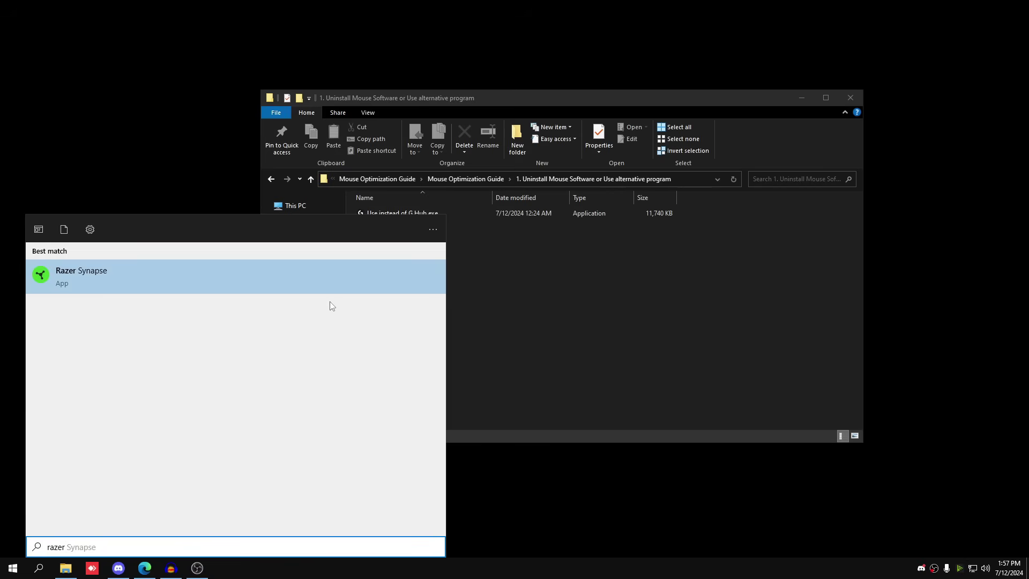
{"action": "left_click", "coordinate": [270, 275]}
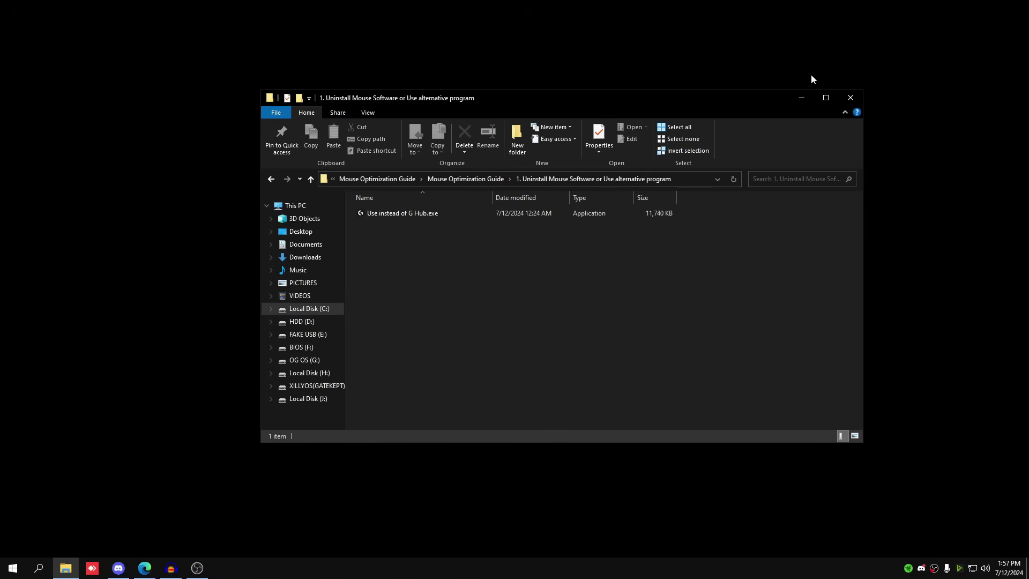
{"action": "left_click", "coordinate": [427, 365]}
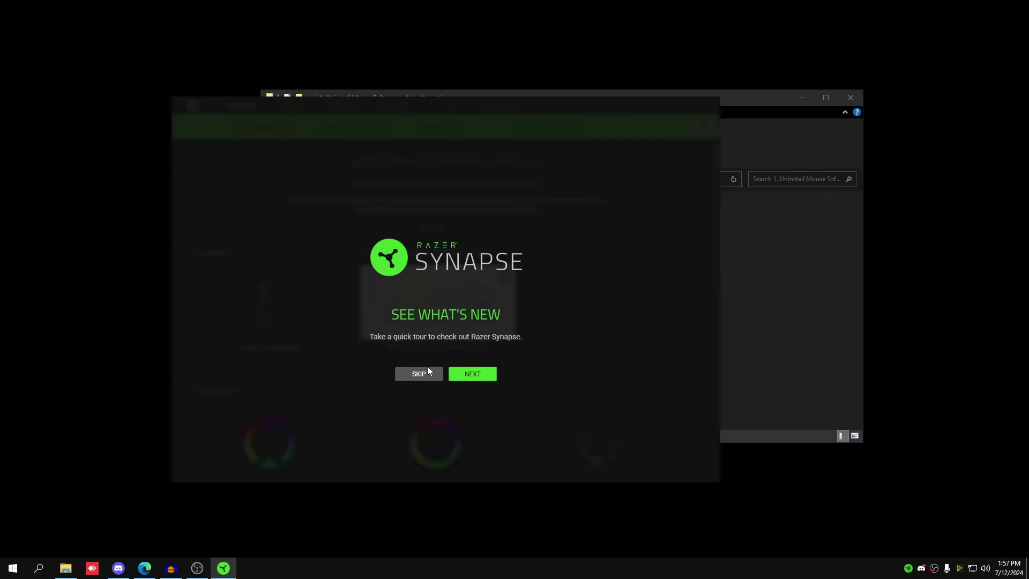
{"action": "left_click", "coordinate": [421, 373]}
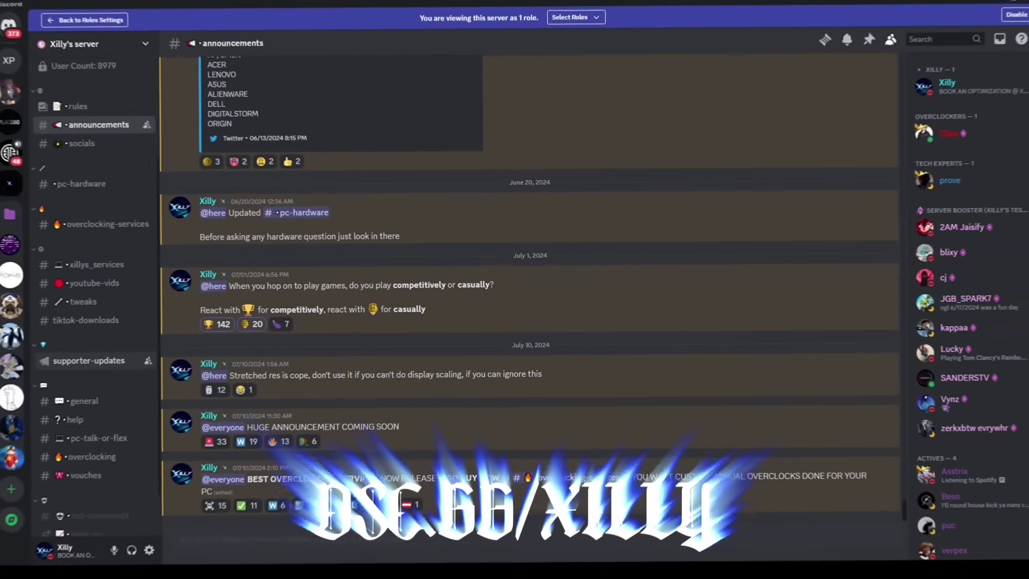
- Switch to Discord and view the overclocking-services channel with its service ordering option
{"action": "left_click", "coordinate": [107, 331]}
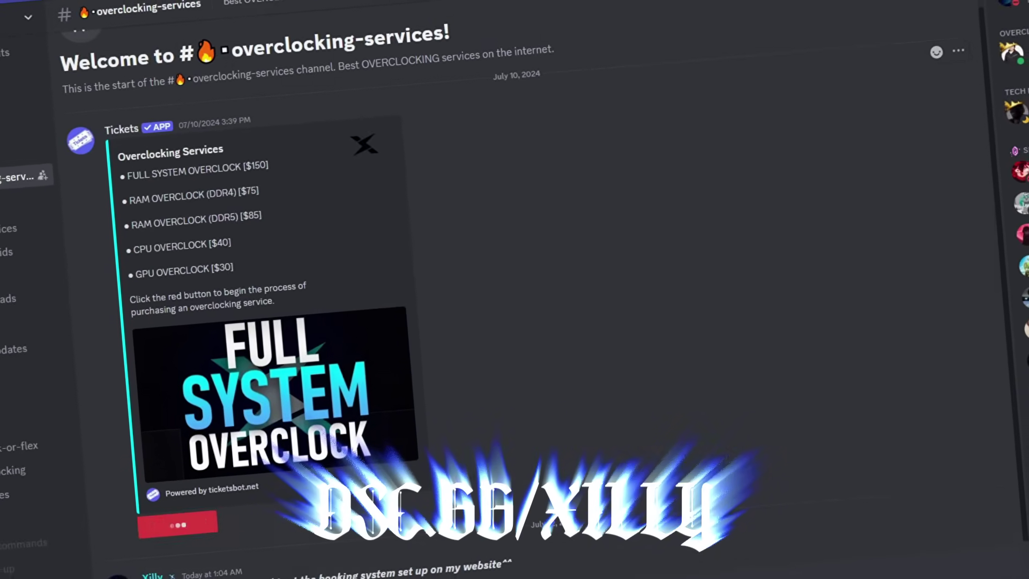
{"action": "left_click", "coordinate": [168, 529]}
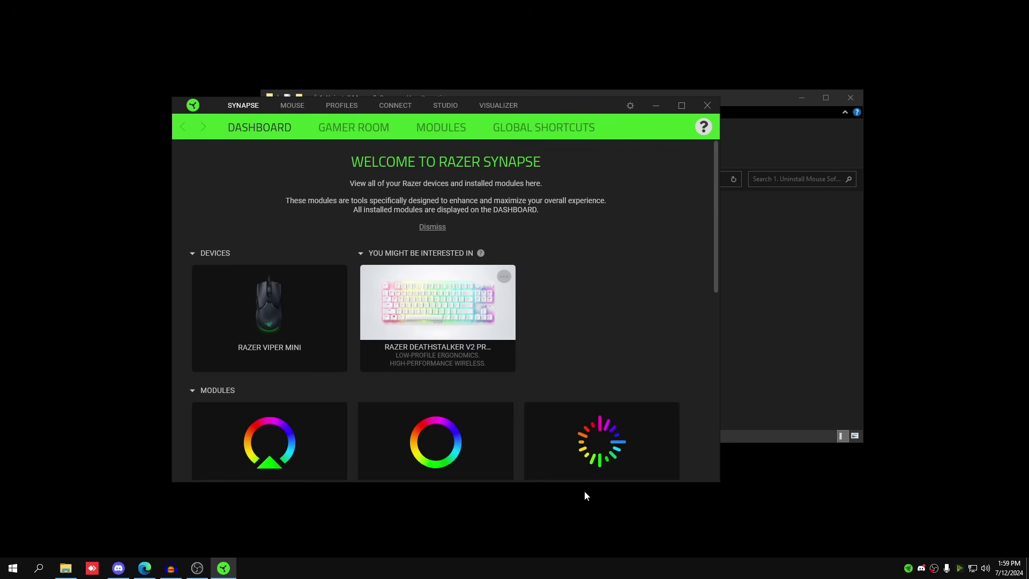
- In Razer Synapse, turn off sensitivity stages for the Razer Viper Mini and select a 1000 Hz polling rate
{"action": "left_click", "coordinate": [242, 336]}
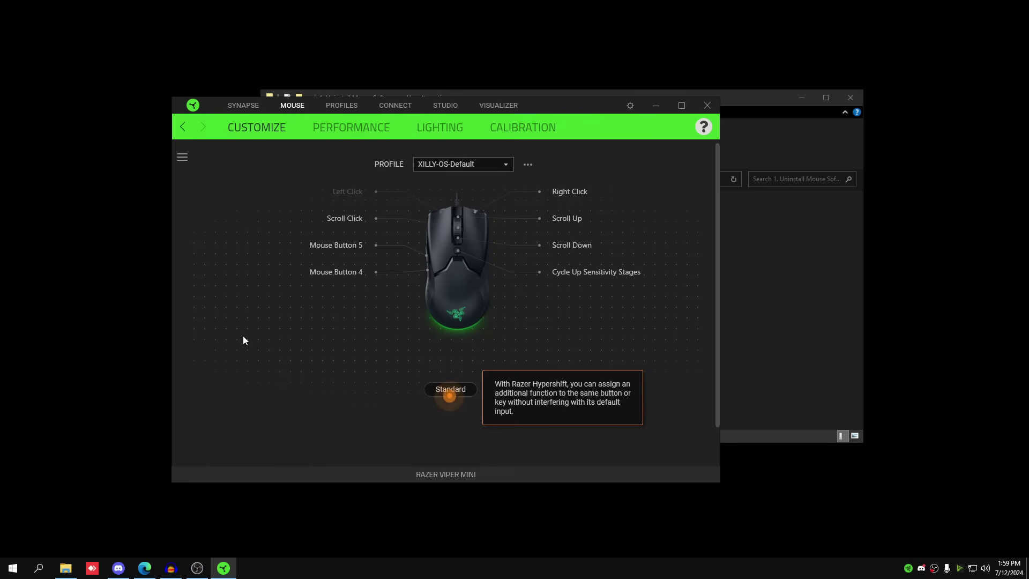
{"action": "left_click", "coordinate": [369, 123]}
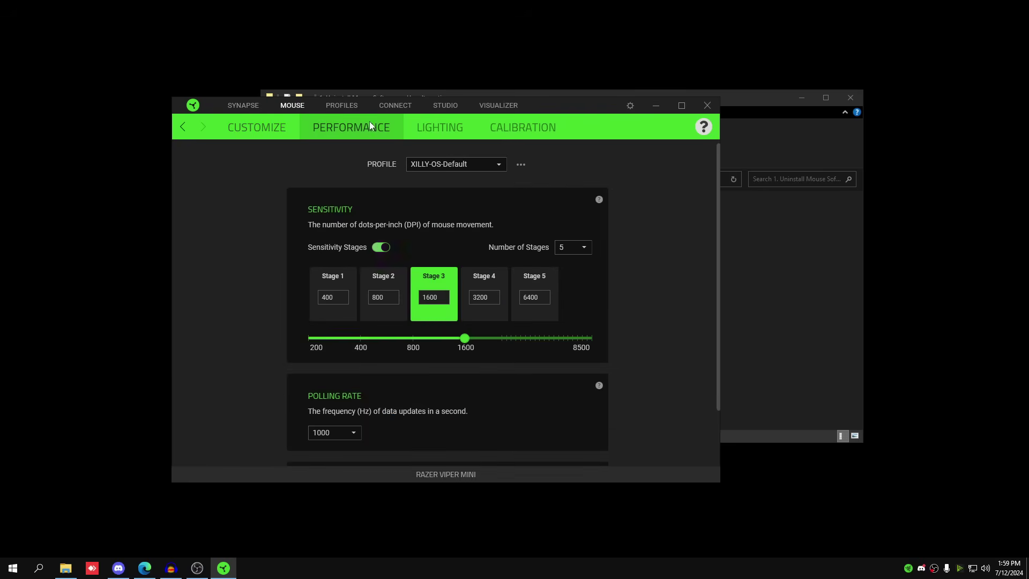
{"action": "left_click", "coordinate": [384, 246]}
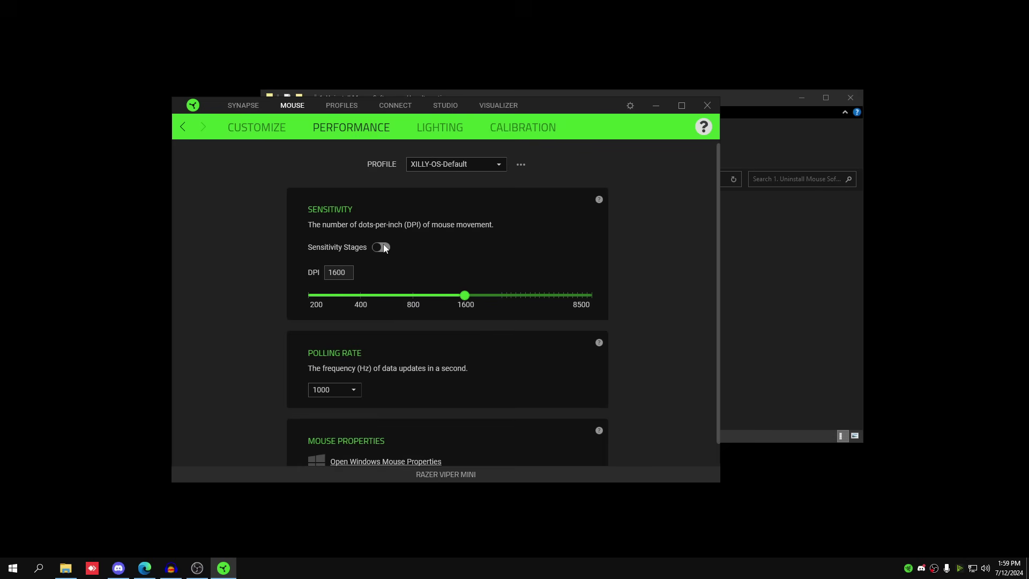
{"action": "left_click", "coordinate": [331, 272]}
{"action": "scroll", "coordinate": [343, 263], "scroll_direction": "down", "scroll_amount": 1}
{"action": "left_click", "coordinate": [347, 366]}
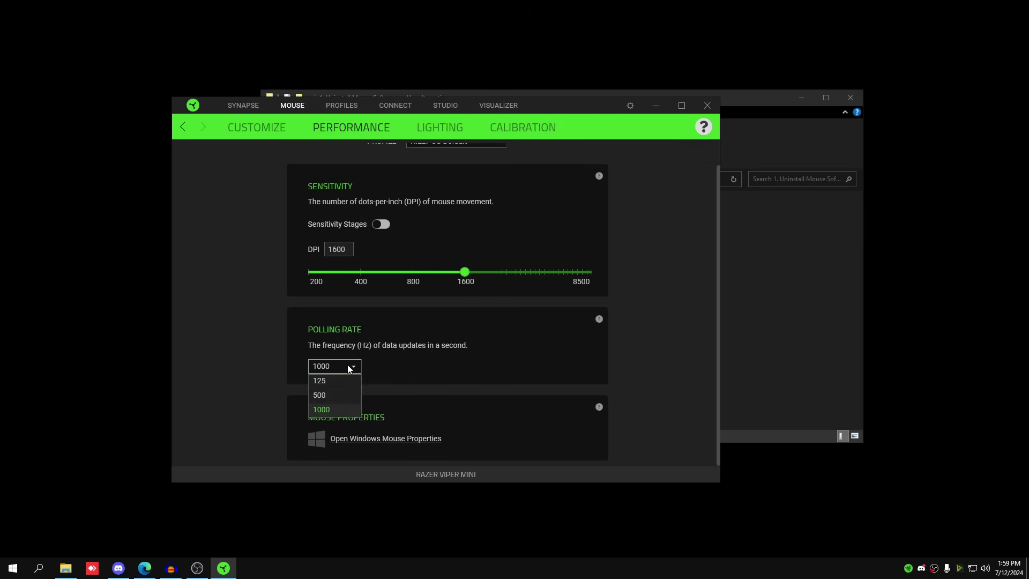
{"action": "left_click", "coordinate": [340, 411]}
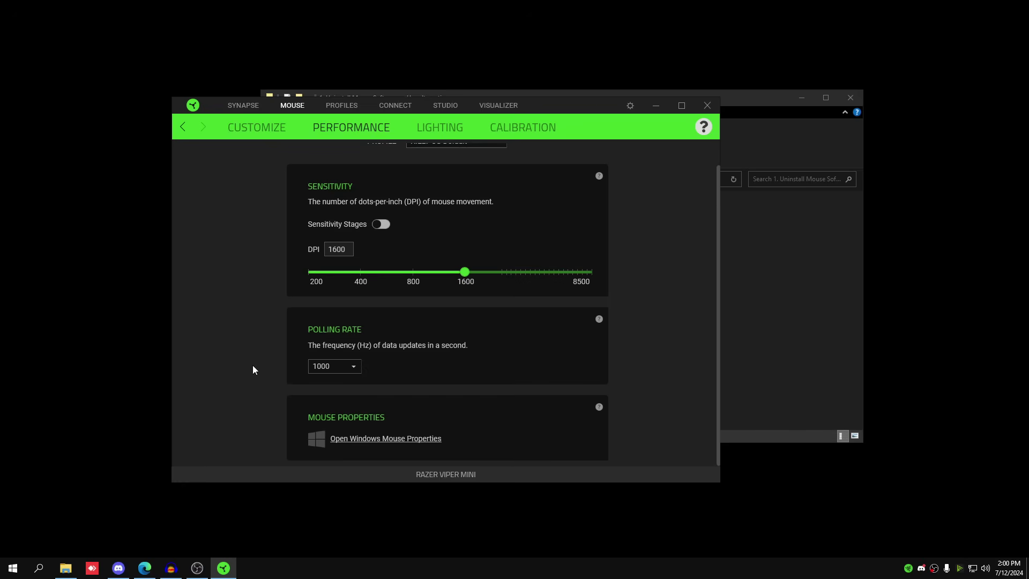
- Turn off the mouse's lighting brightness and close Razer Synapse
{"action": "left_click", "coordinate": [440, 127]}
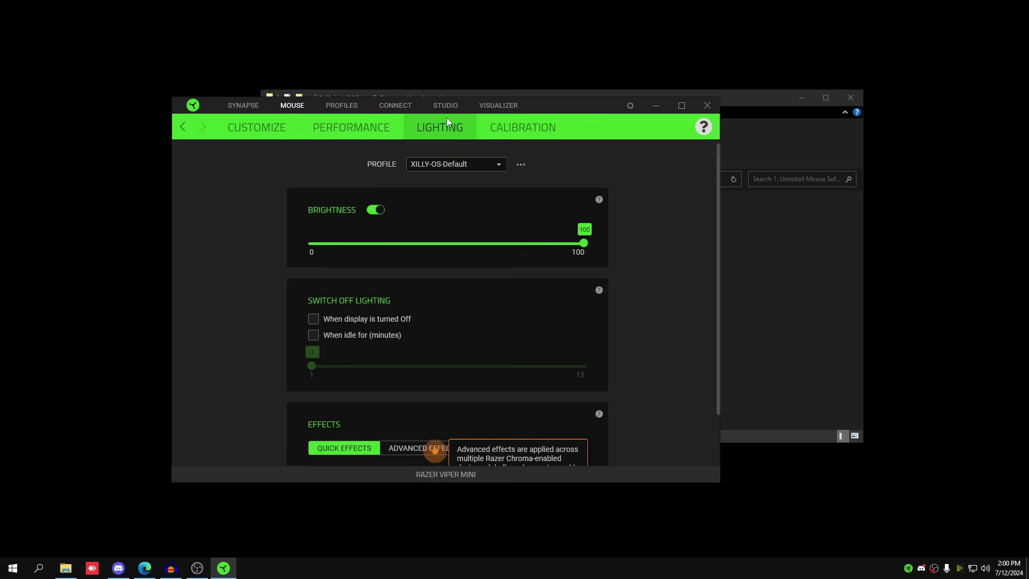
{"action": "left_click", "coordinate": [376, 210]}
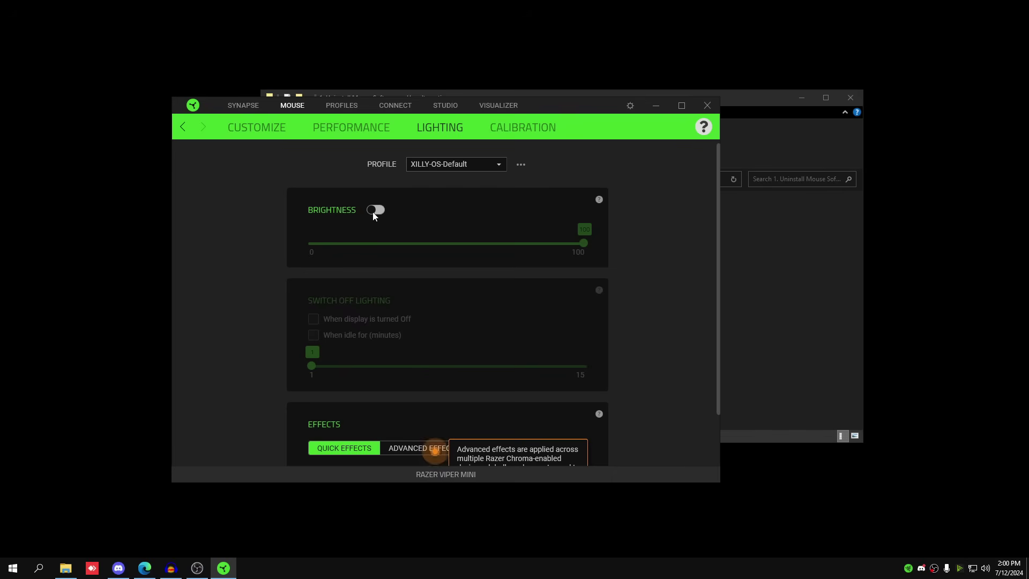
{"action": "scroll", "coordinate": [374, 215], "scroll_direction": "down", "scroll_amount": 1}
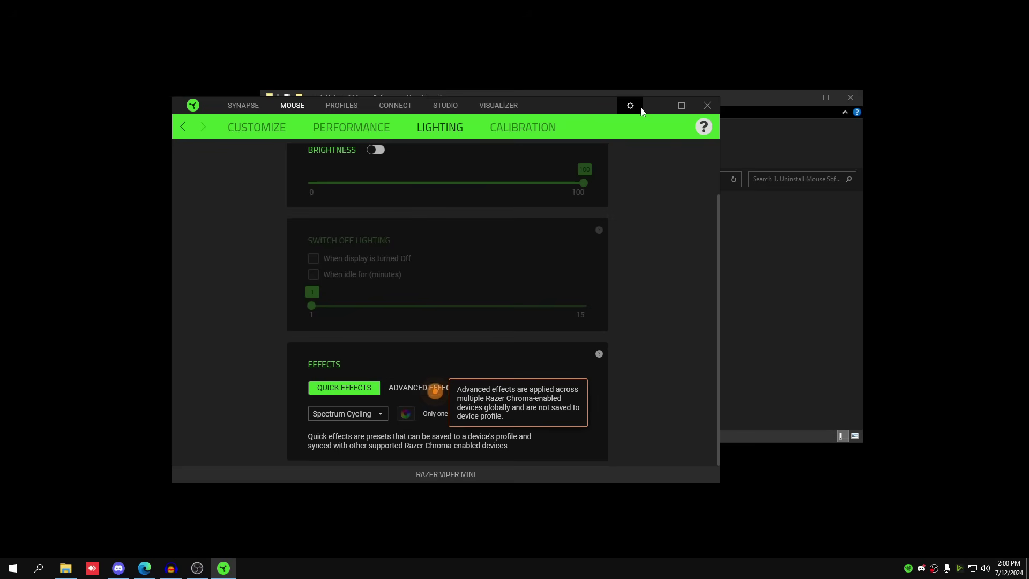
{"action": "left_click", "coordinate": [708, 105]}
- Start uninstalling Razer Synapse from the installed apps in Windows Settings and confirm launching its uninstaller
{"action": "left_click", "coordinate": [13, 568]}
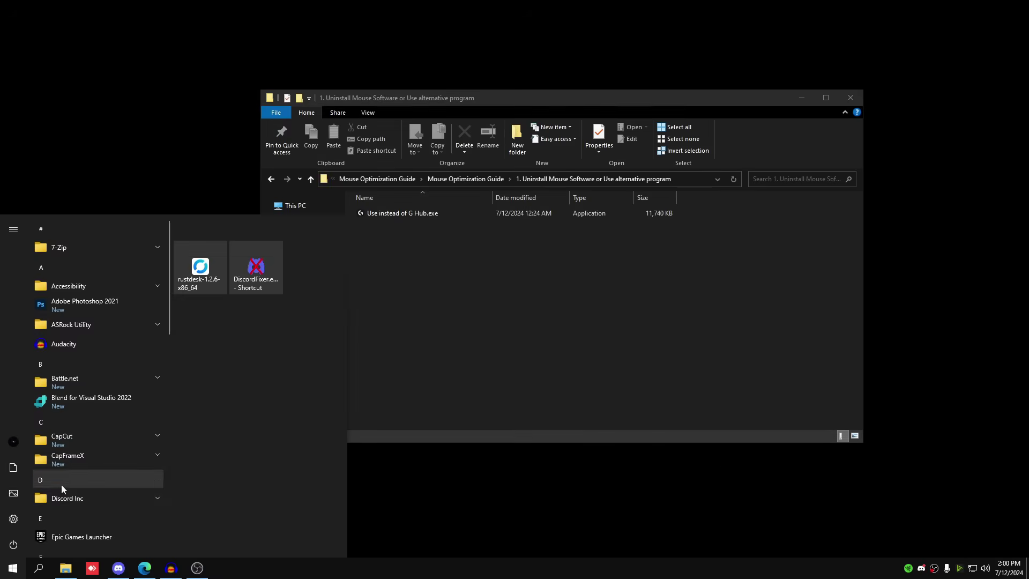
{"action": "left_click", "coordinate": [12, 520]}
{"action": "left_click", "coordinate": [753, 128]}
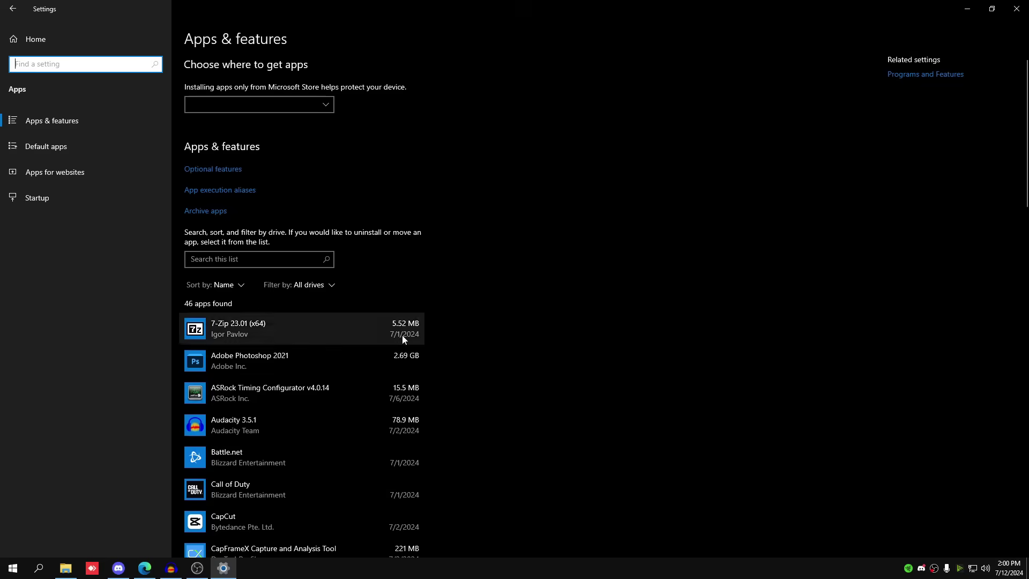
{"action": "scroll", "coordinate": [402, 336], "scroll_direction": "down", "scroll_amount": 15}
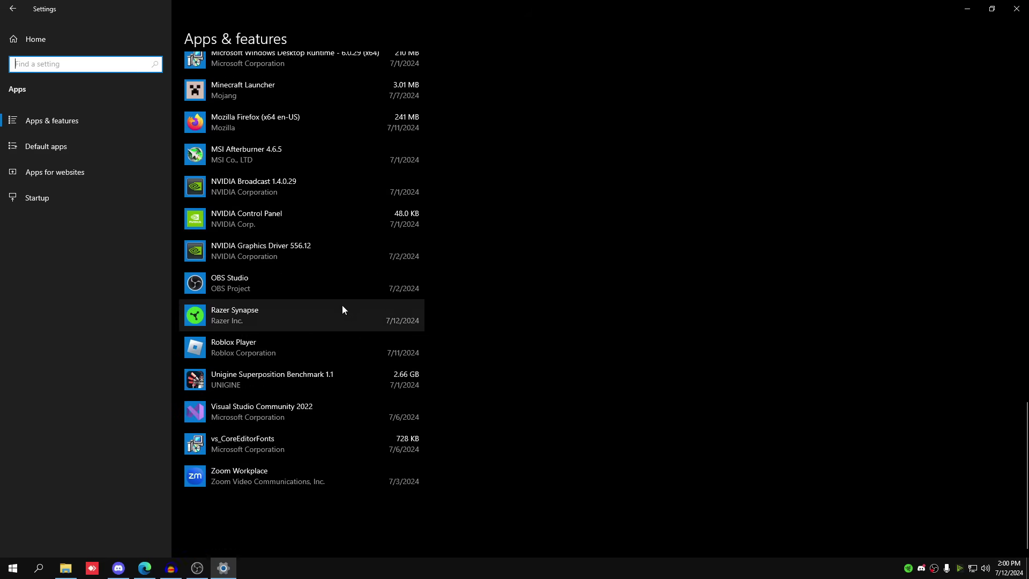
{"action": "left_click", "coordinate": [342, 305]}
{"action": "left_click", "coordinate": [396, 360]}
{"action": "left_click", "coordinate": [450, 335]}
{"action": "left_click", "coordinate": [471, 356]}
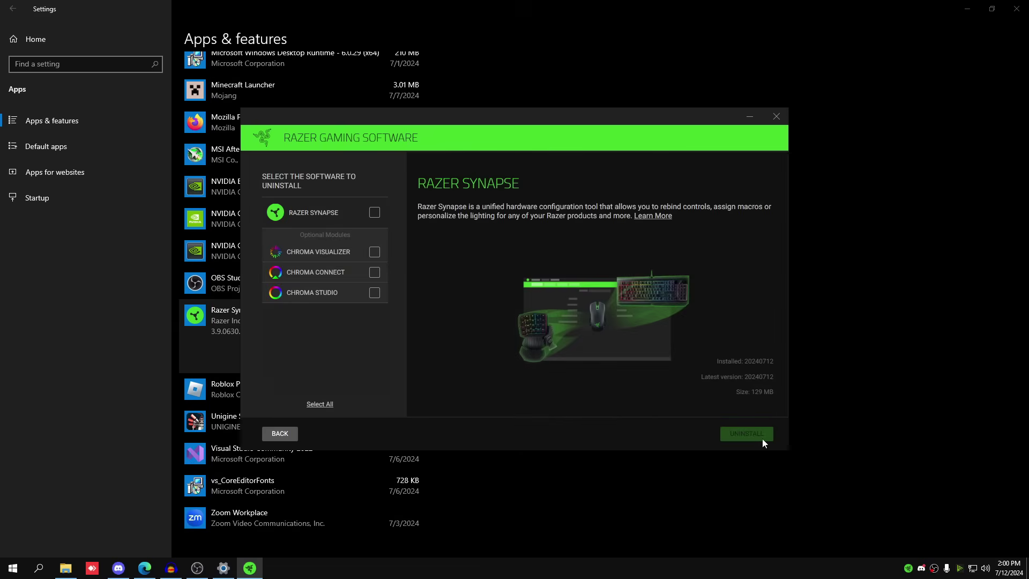
- Choose only Razer Synapse as the software to remove and run the uninstallation
{"action": "left_click", "coordinate": [298, 214]}
{"action": "left_click", "coordinate": [745, 433]}
{"action": "left_click", "coordinate": [758, 432]}
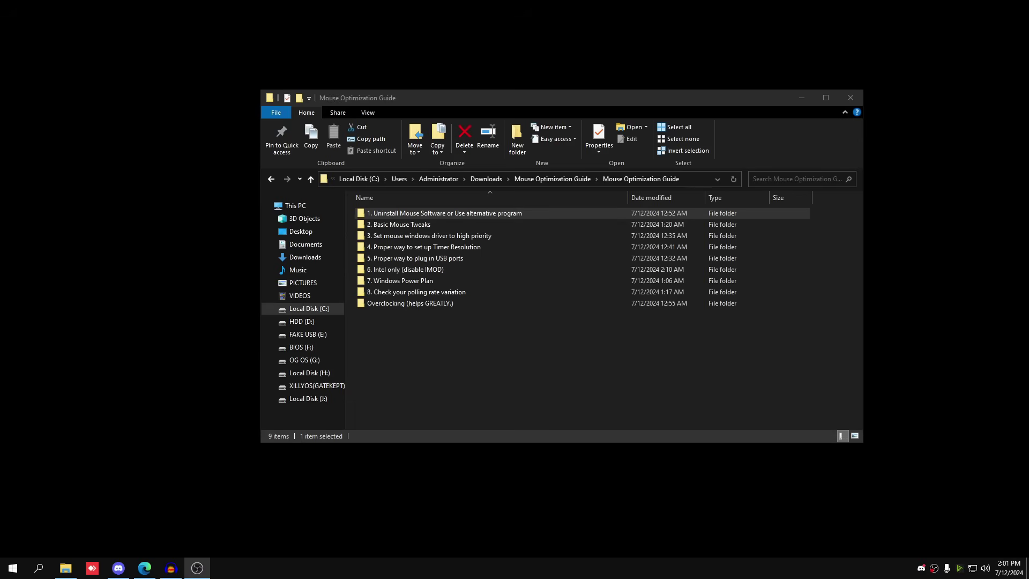
- Open the "2. Basic Mouse Tweaks" guide folder, and bring up Device Manager with devices listed by connection
{"action": "double_click", "coordinate": [414, 224]}
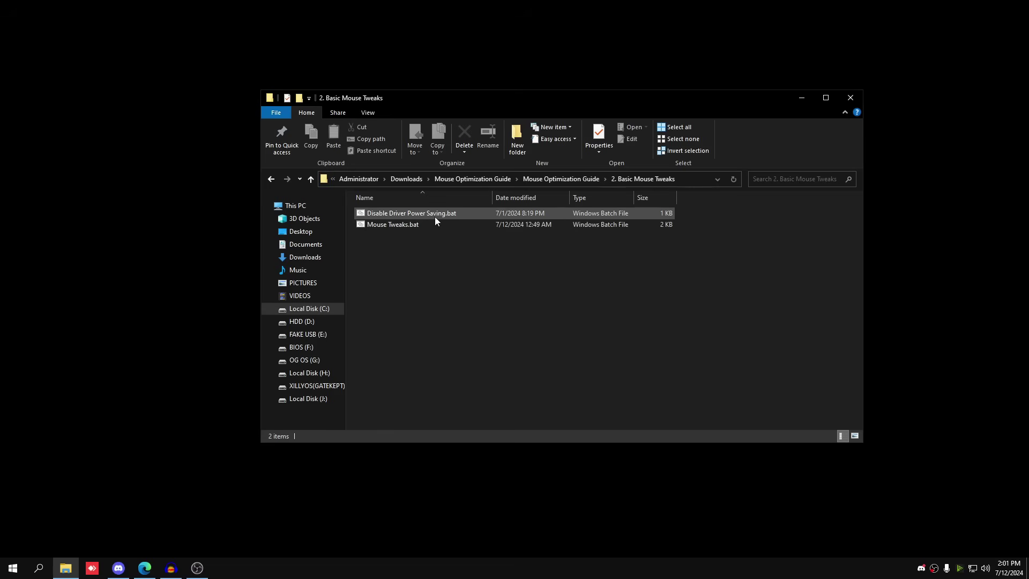
{"action": "left_click", "coordinate": [434, 217]}
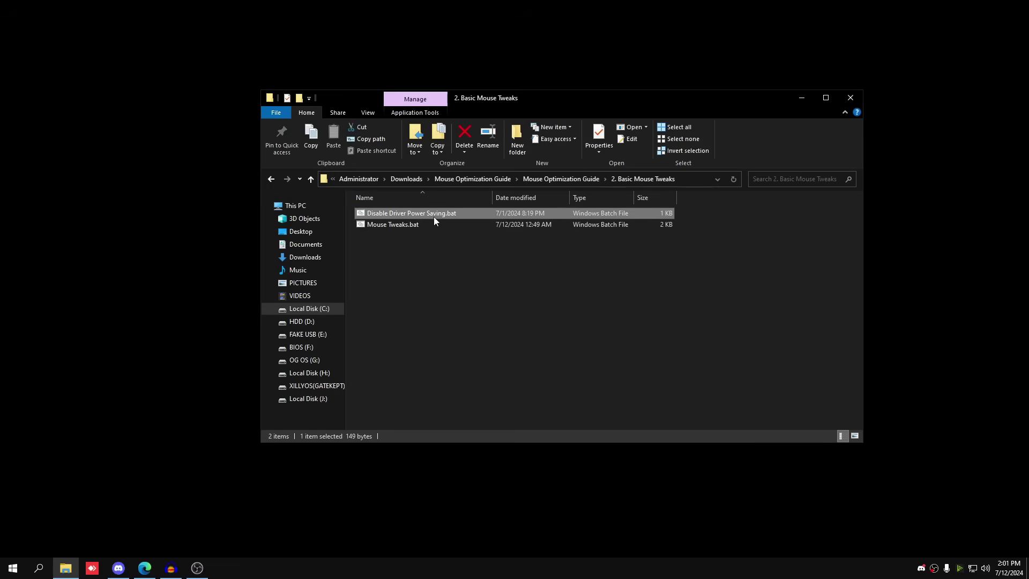
{"action": "key", "text": "super"}
{"action": "type", "text": "device manager"}
{"action": "key", "text": "Return"}
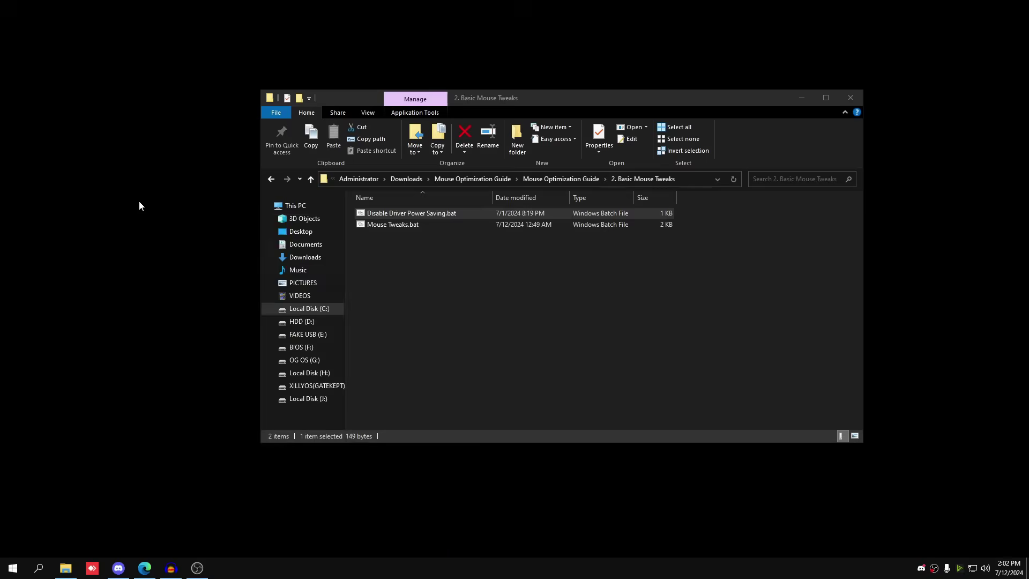
{"action": "left_click", "coordinate": [100, 44]}
{"action": "left_click", "coordinate": [147, 69]}
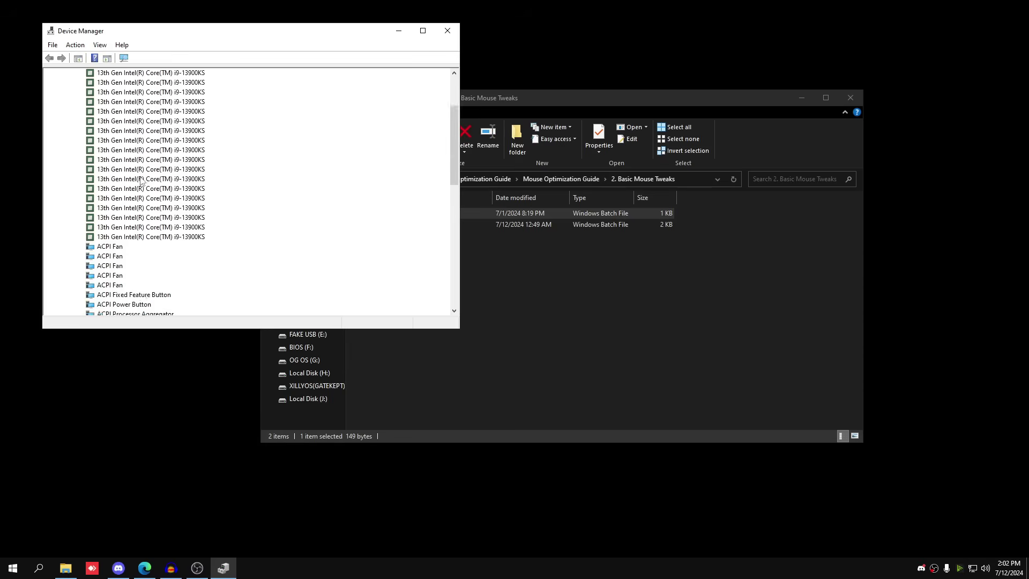
- Expand the USB host controller's hubs and check the power management settings of the USB Input Device beside the wireless headset
{"action": "scroll", "coordinate": [161, 188], "scroll_direction": "down", "scroll_amount": 10}
{"action": "left_click", "coordinate": [135, 160]}
{"action": "scroll", "coordinate": [135, 164], "scroll_direction": "up", "scroll_amount": 2}
{"action": "left_click", "coordinate": [134, 111]}
{"action": "left_click", "coordinate": [89, 101]}
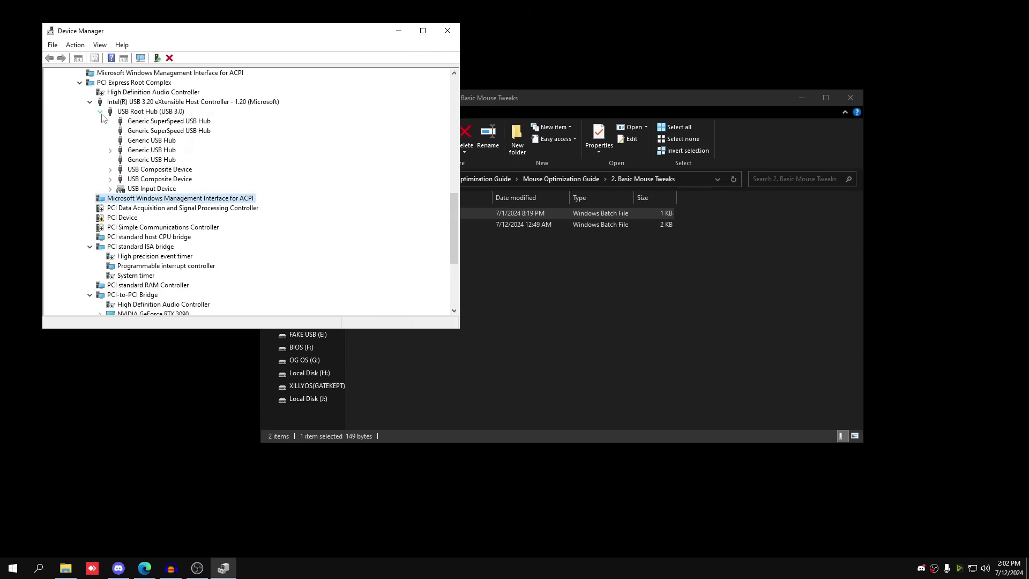
{"action": "left_click", "coordinate": [110, 151]}
{"action": "left_click", "coordinate": [120, 170]}
{"action": "double_click", "coordinate": [161, 189]}
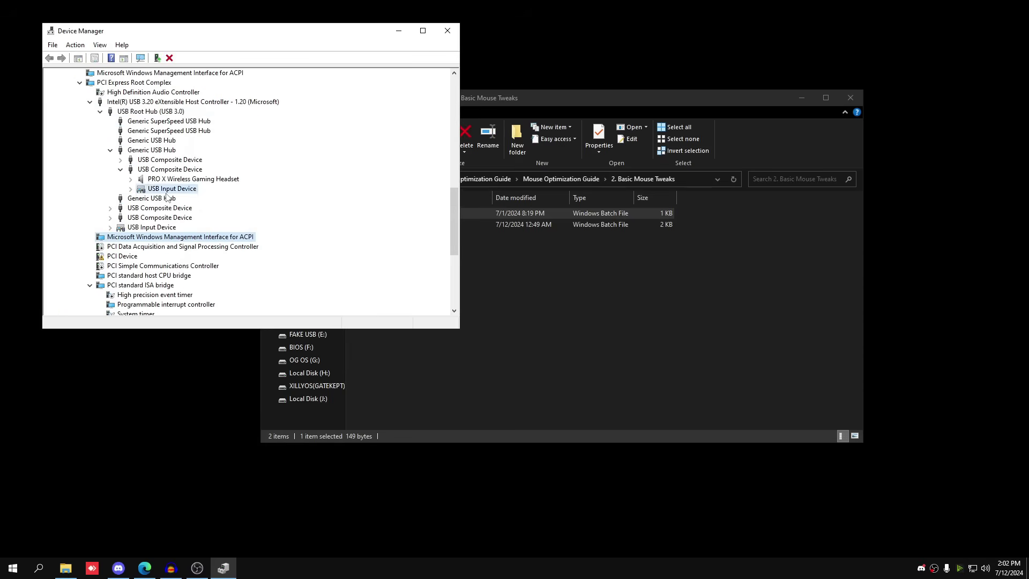
{"action": "left_click", "coordinate": [280, 82]}
{"action": "left_click_drag", "start_coordinate": [181, 63], "coordinate": [250, 59]}
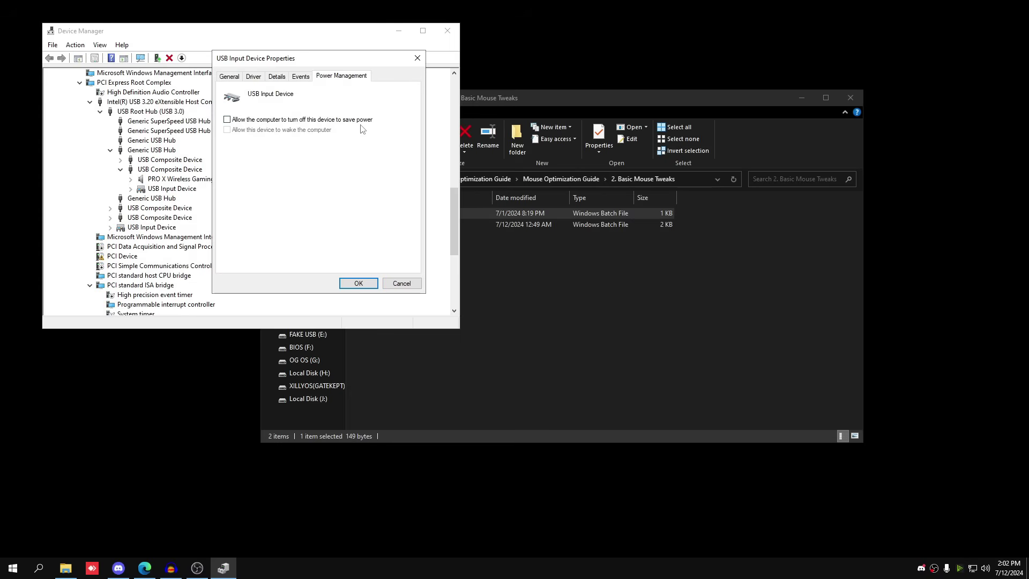
- Close the device properties and Device Manager, and run Disable Driver Power Saving.bat
{"action": "left_click", "coordinate": [417, 58]}
{"action": "left_click", "coordinate": [448, 31]}
{"action": "double_click", "coordinate": [386, 213]}
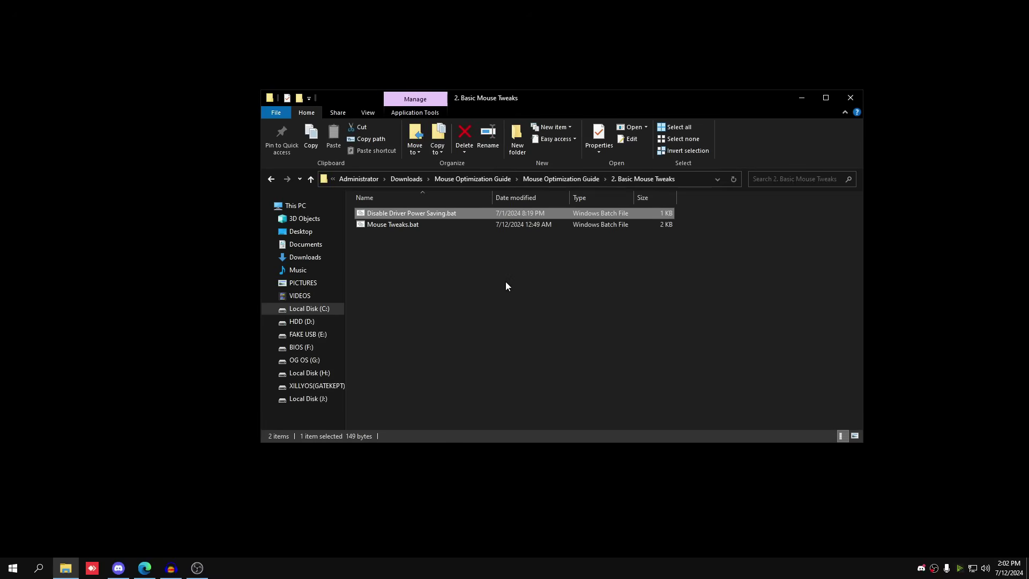
{"action": "left_click", "coordinate": [563, 277]}
- Open Mouse Tweaks.bat for editing and review its bcdedit commands and mouse acceleration registry entries
{"action": "left_click", "coordinate": [397, 225]}
{"action": "right_click", "coordinate": [397, 226]}
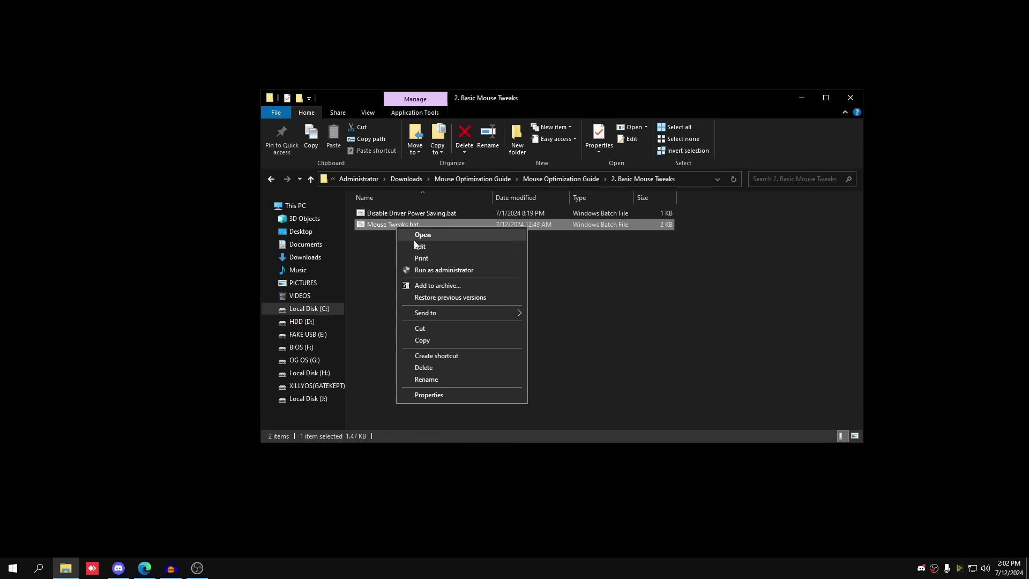
{"action": "left_click", "coordinate": [420, 246]}
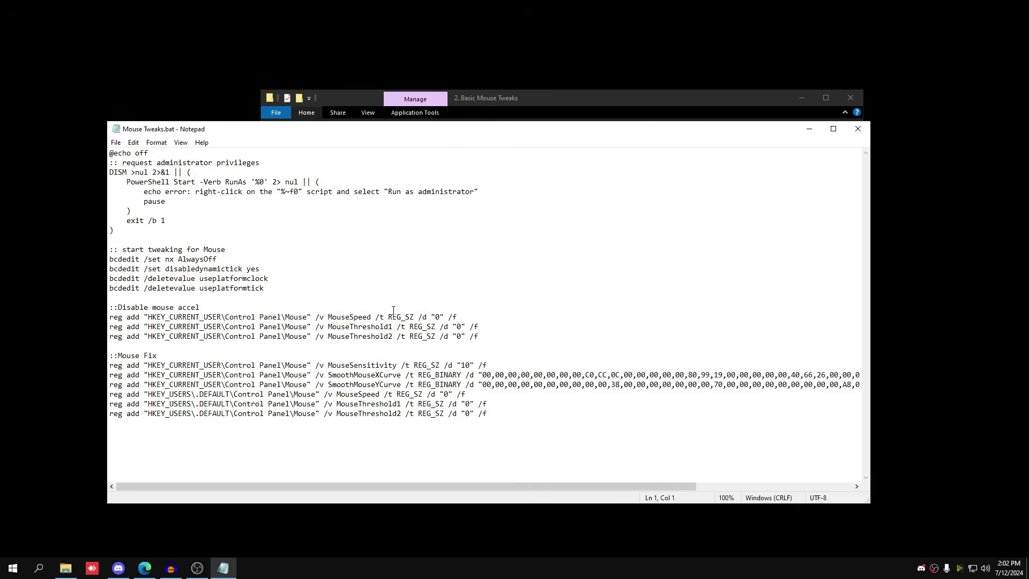
{"action": "left_click_drag", "start_coordinate": [308, 294], "coordinate": [99, 260]}
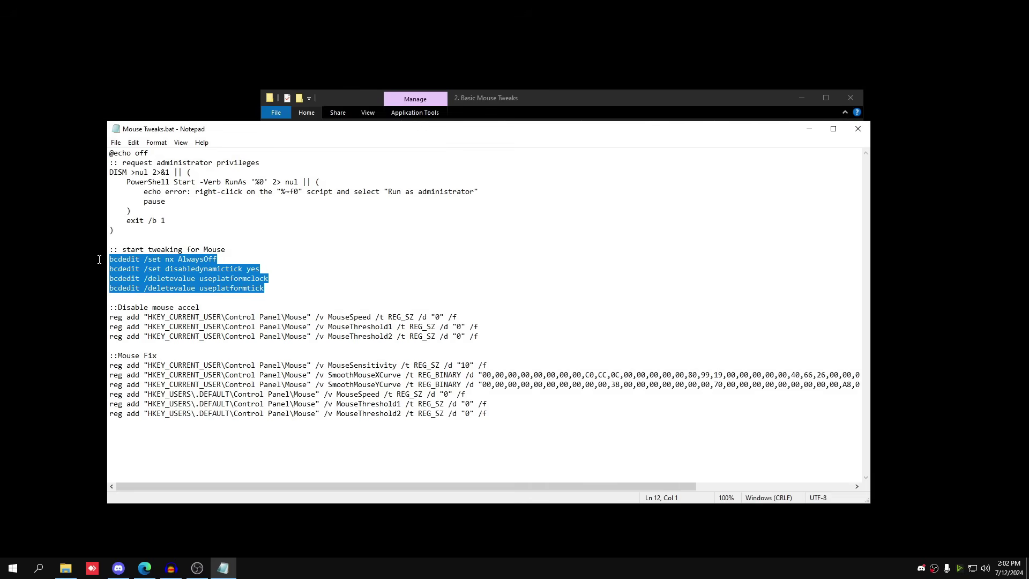
{"action": "left_click_drag", "start_coordinate": [479, 336], "coordinate": [104, 317]}
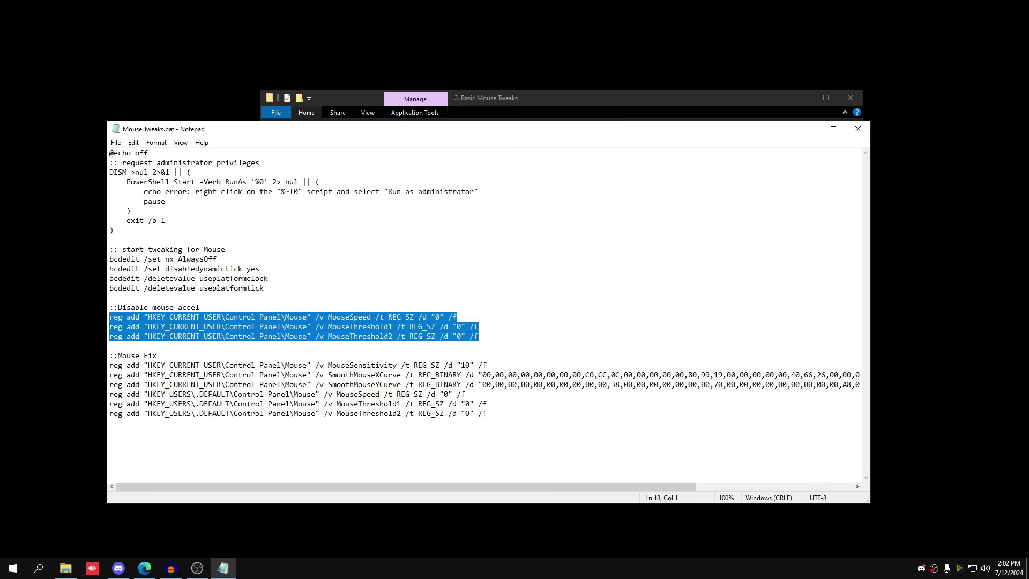
- Review the Mouse Fix registry entries at the end of Mouse Tweaks.bat, and close the file
{"action": "left_click_drag", "start_coordinate": [489, 413], "coordinate": [104, 365]}
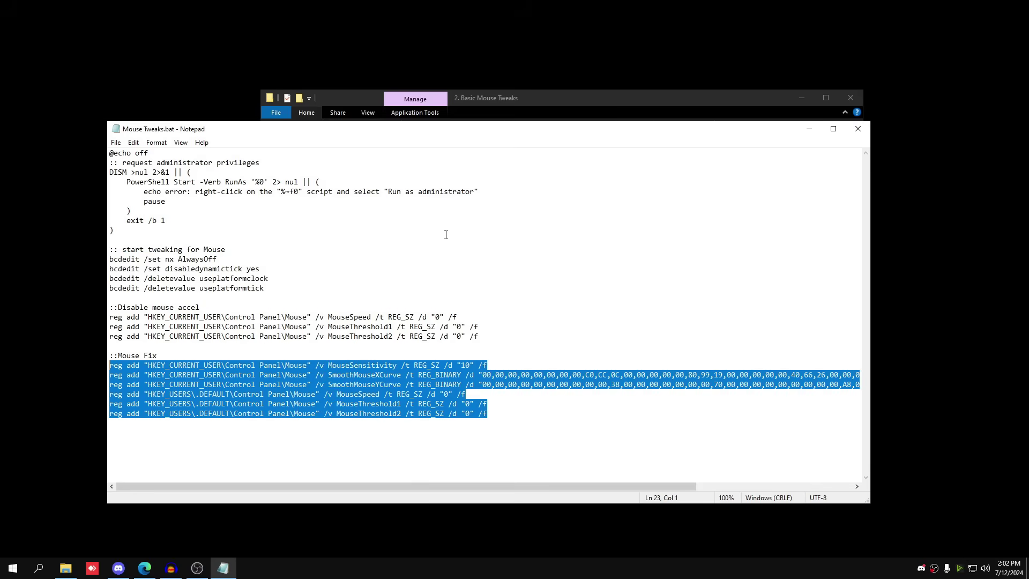
{"action": "left_click", "coordinate": [853, 128]}
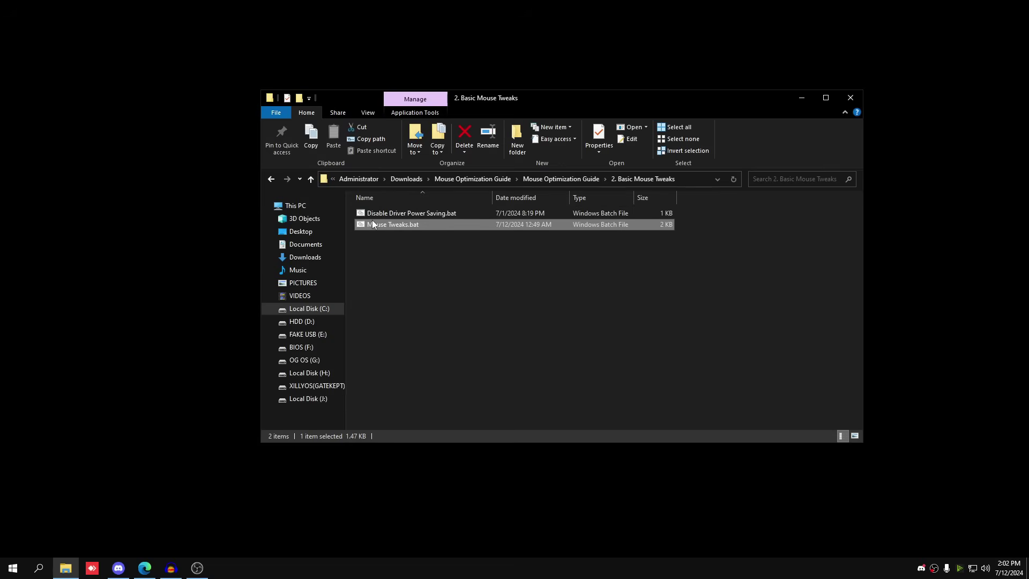
- Open the "3. Set mouse windows driver to high priority" guide folder and widen the Name column to fit the full file name
{"action": "key", "text": "BackSpace"}
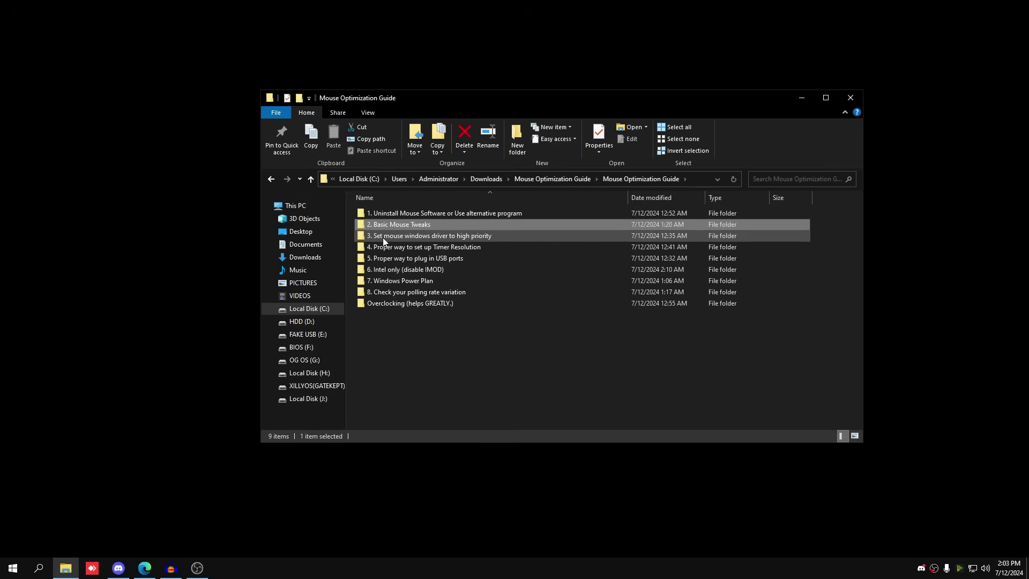
{"action": "double_click", "coordinate": [383, 236]}
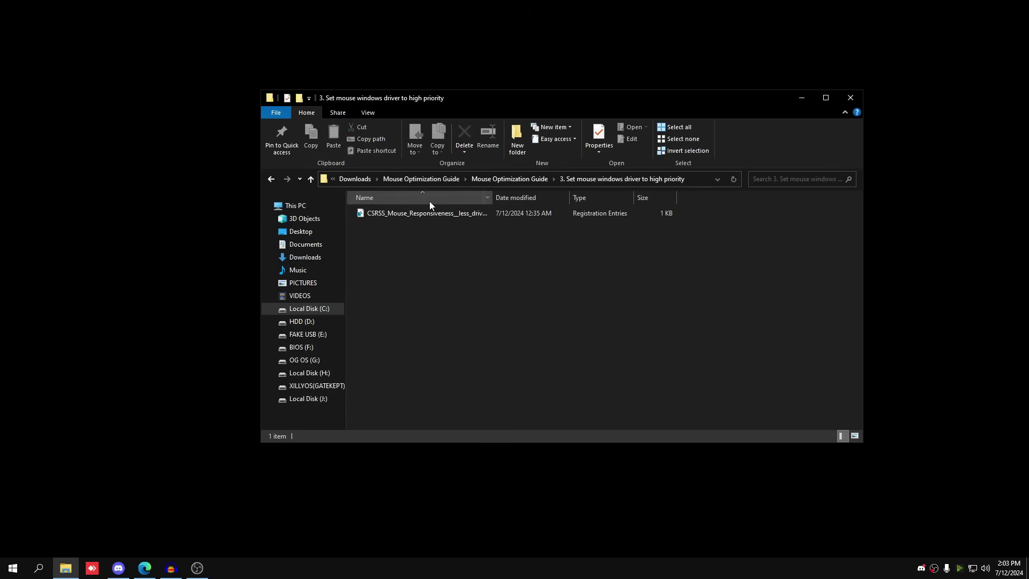
{"action": "double_click", "coordinate": [492, 197]}
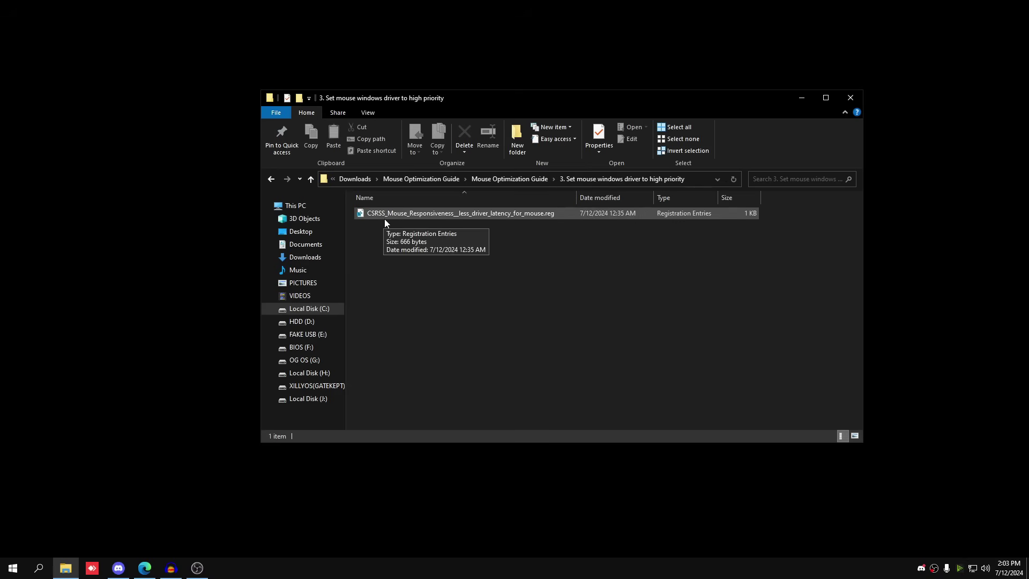
{"action": "left_click_drag", "start_coordinate": [451, 287], "coordinate": [275, 55]}
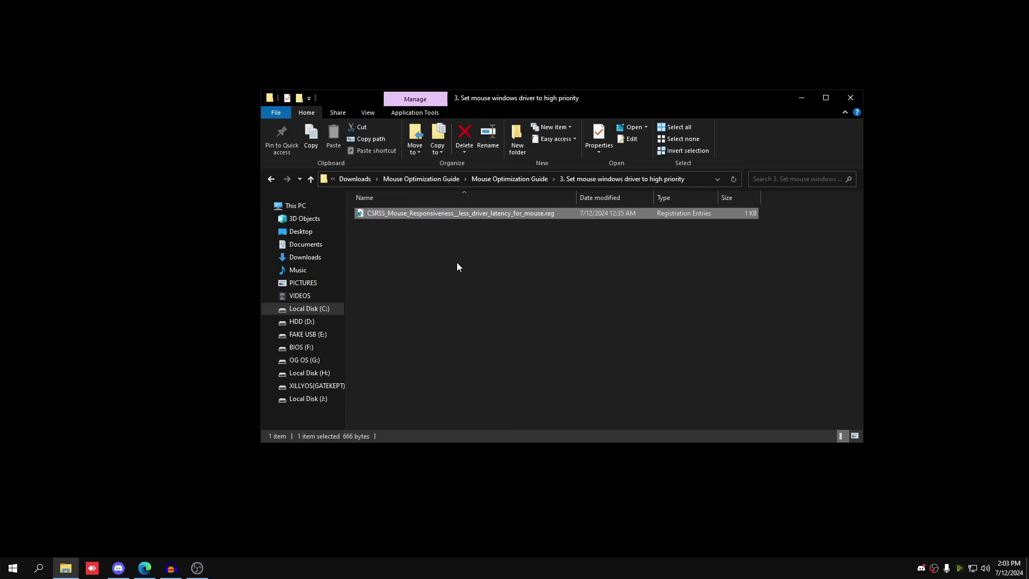
{"action": "left_click", "coordinate": [440, 254]}
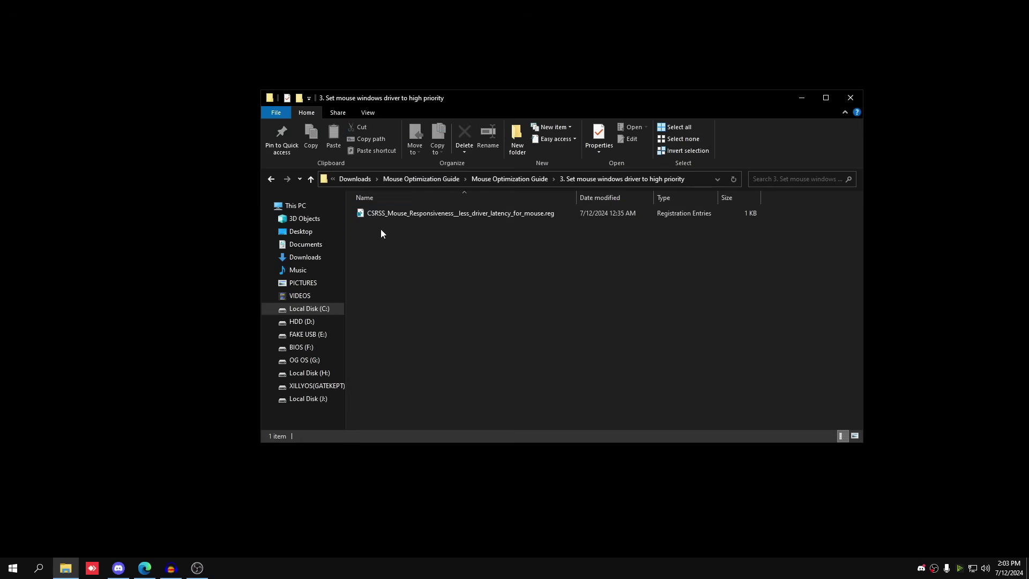
- Try to set the first csrss.exe process to High priority in Task Manager's process details, and close Task Manager
{"action": "key", "text": "ctrl+shift+Escape"}
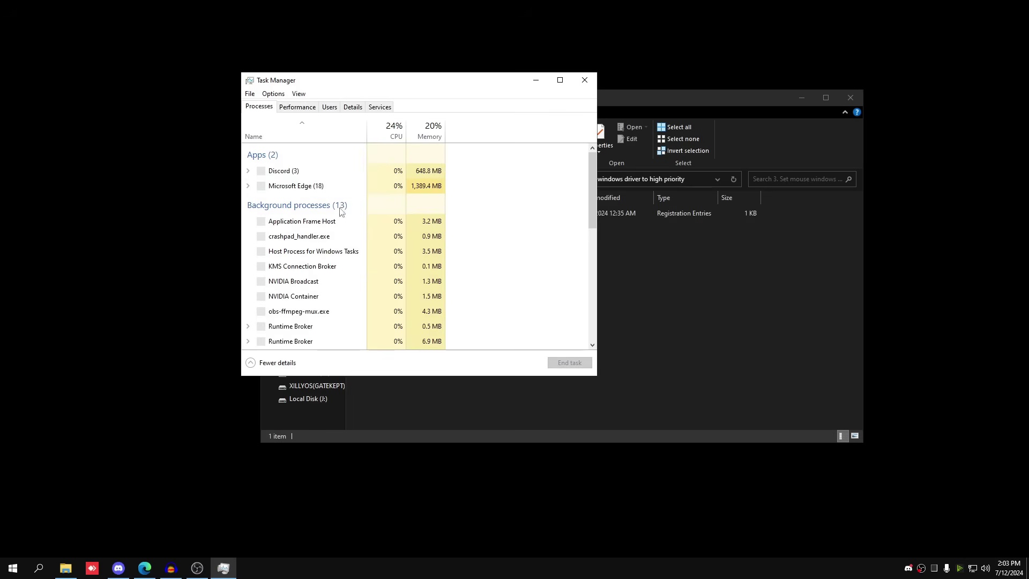
{"action": "left_click", "coordinate": [353, 106]}
{"action": "left_click", "coordinate": [279, 158]}
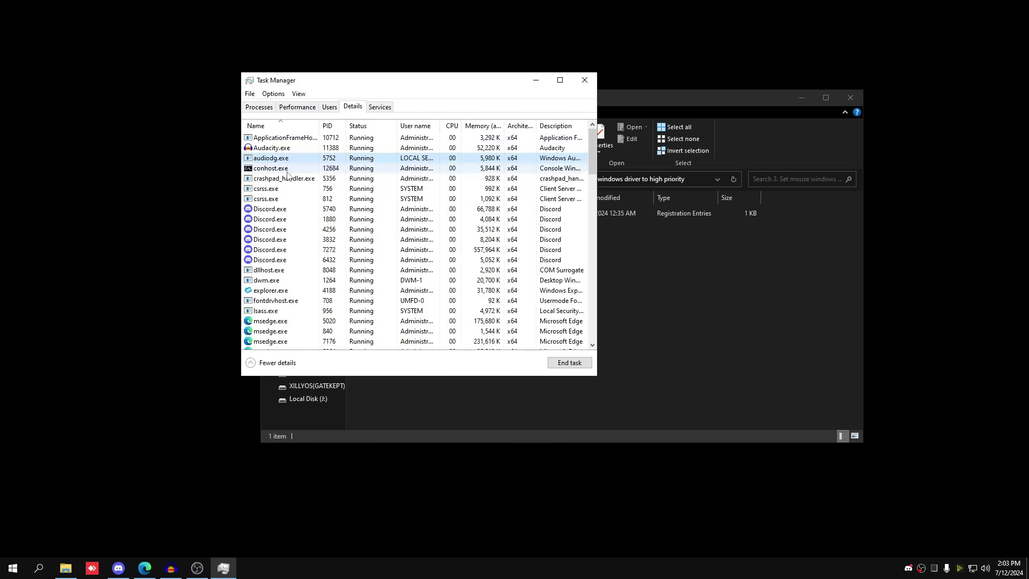
{"action": "left_click", "coordinate": [268, 188]}
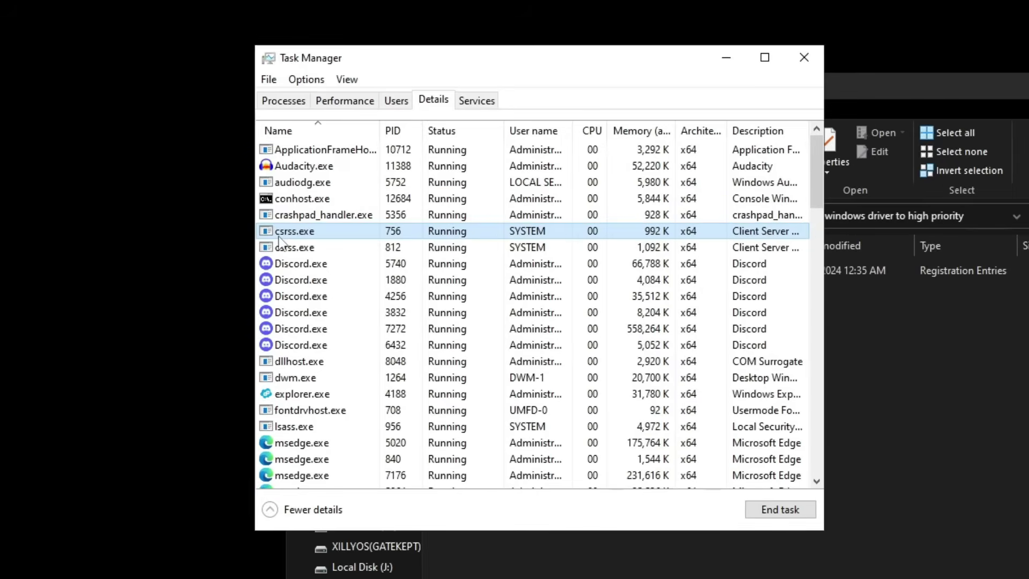
{"action": "right_click", "coordinate": [305, 232]}
{"action": "mouse_move", "coordinate": [381, 304]}
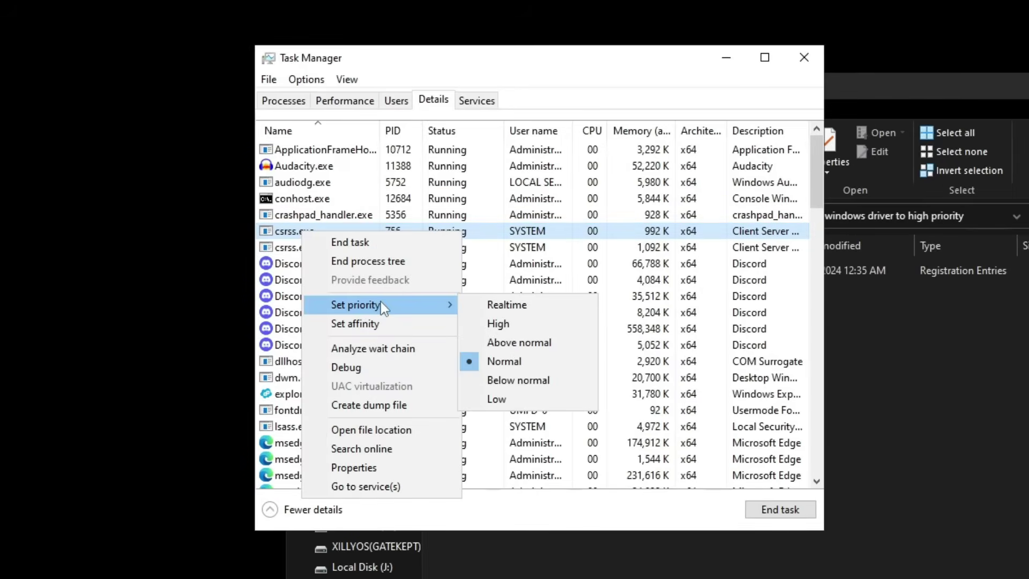
{"action": "left_click", "coordinate": [502, 324]}
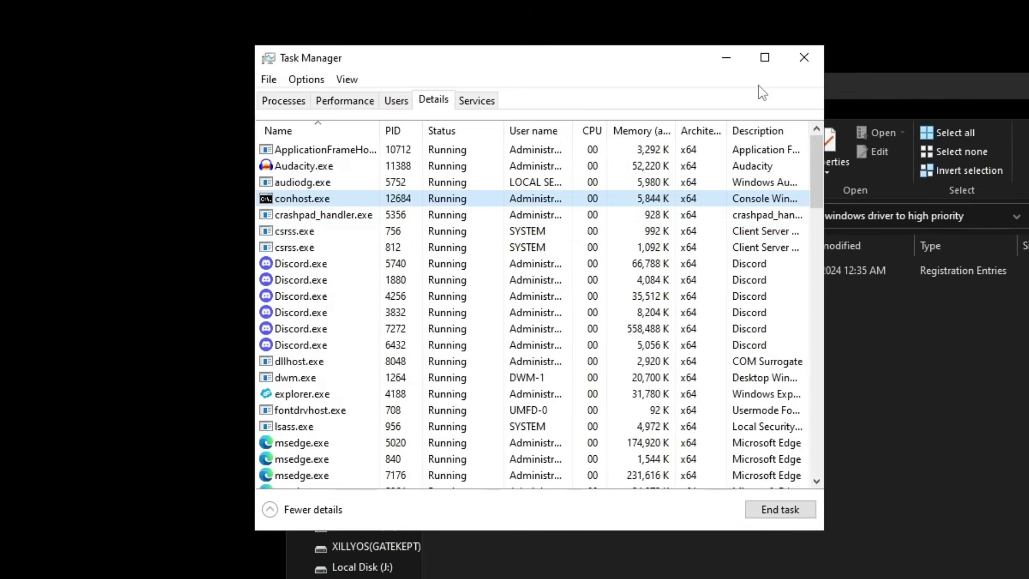
{"action": "left_click", "coordinate": [804, 58]}
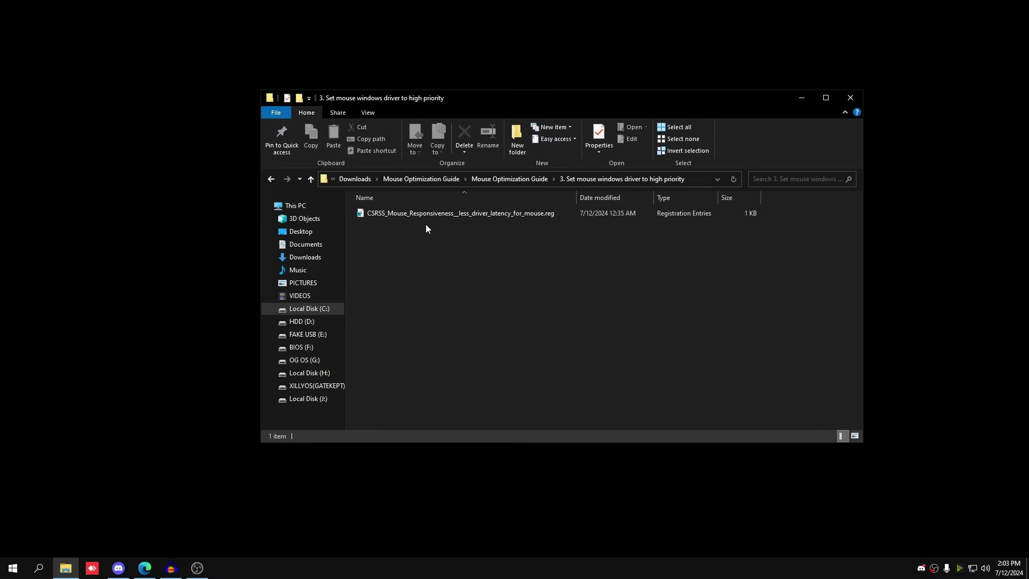
- Merge CSRSS_Mouse_Responsiveness__less_driver_latency_for_mouse.reg into the registry and dismiss the import dialogs
{"action": "double_click", "coordinate": [452, 219]}
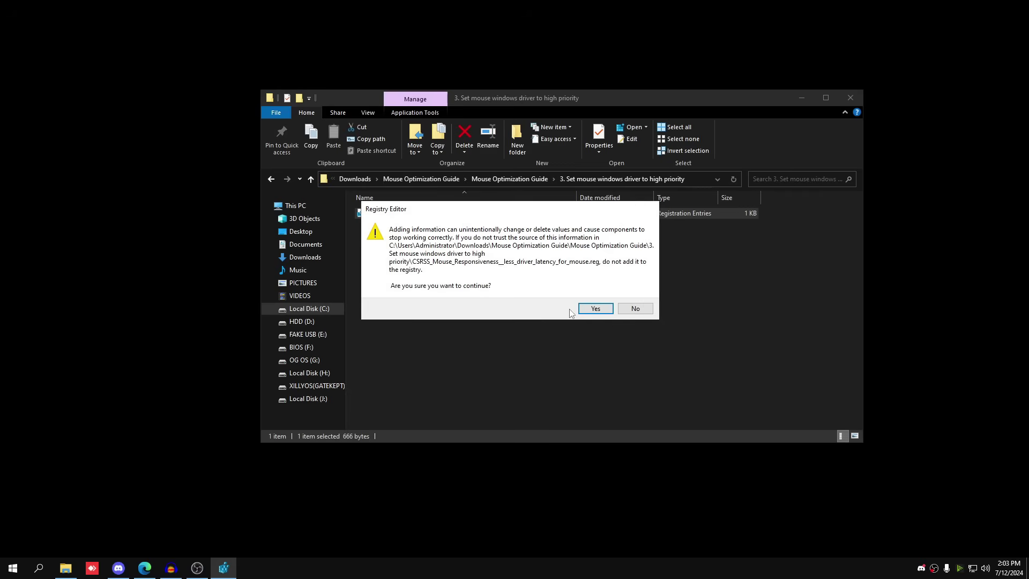
{"action": "left_click", "coordinate": [592, 313]}
{"action": "left_click_drag", "start_coordinate": [673, 359], "coordinate": [431, 110]}
{"action": "left_click_drag", "start_coordinate": [722, 325], "coordinate": [590, 159]}
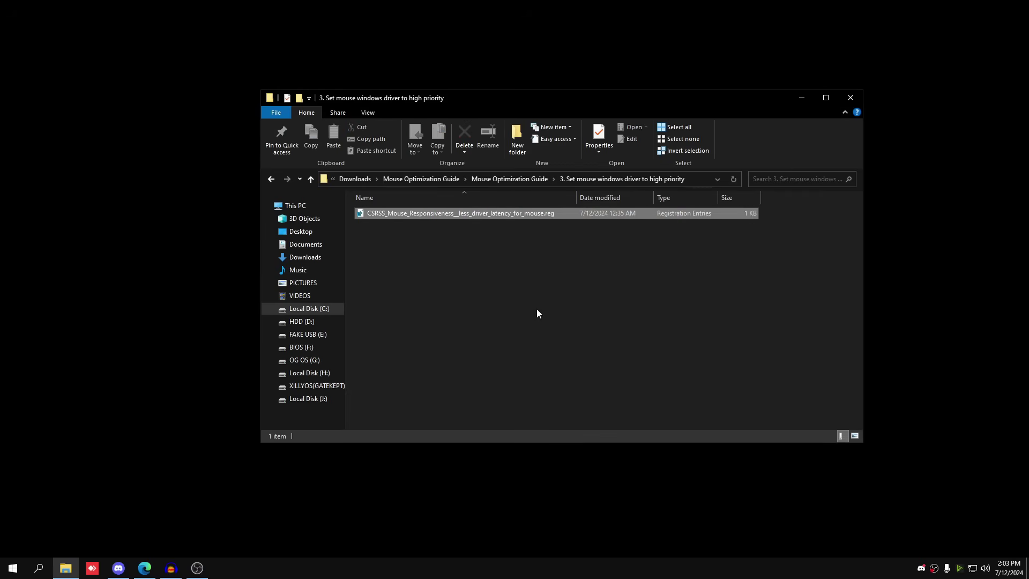
- Open the "4. Proper way to set up Timer Resolution" guide folder, and check the Windows version with winver
{"action": "left_click", "coordinate": [510, 179]}
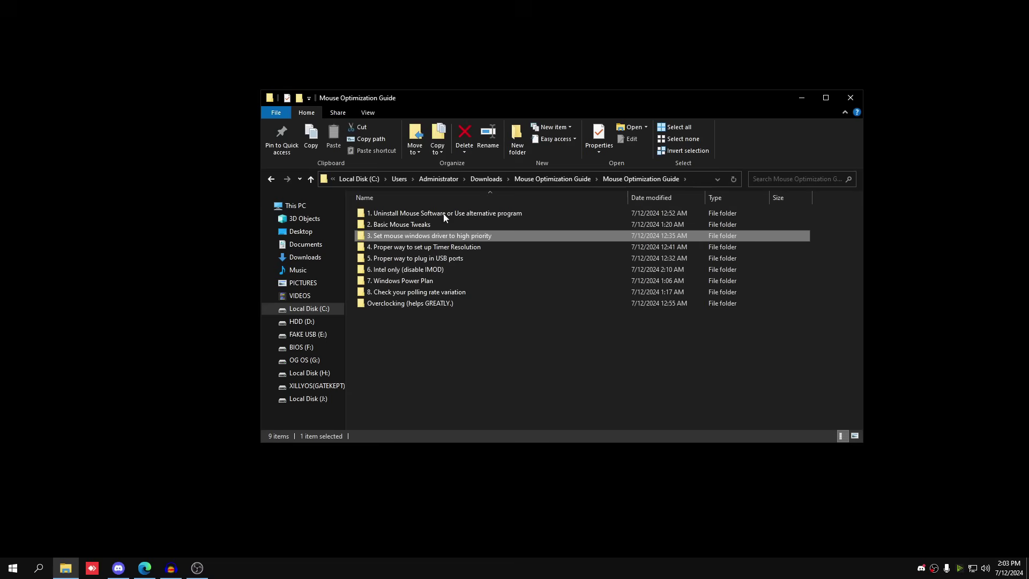
{"action": "double_click", "coordinate": [393, 250]}
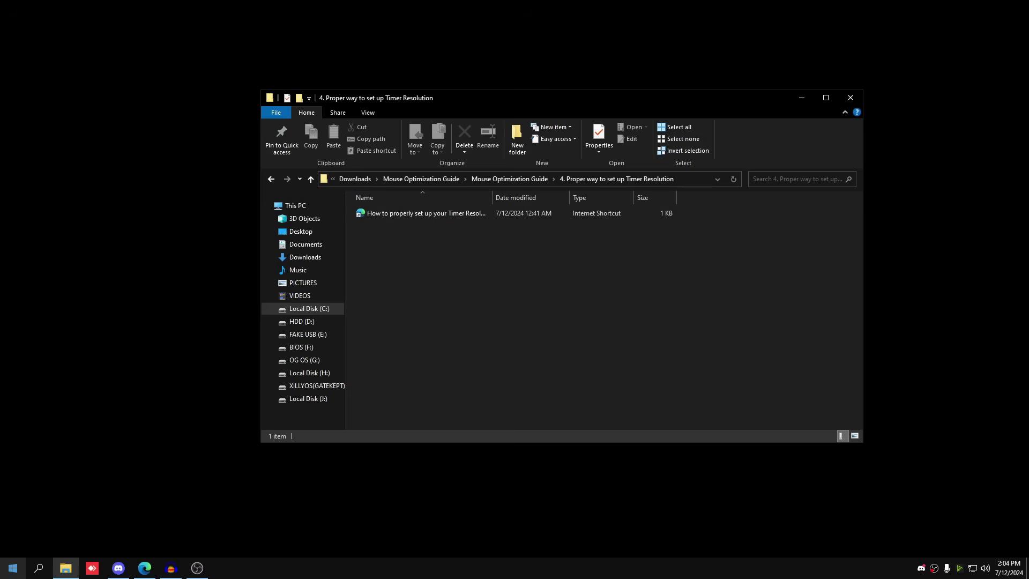
{"action": "left_click", "coordinate": [39, 570]}
{"action": "type", "text": "winver"}
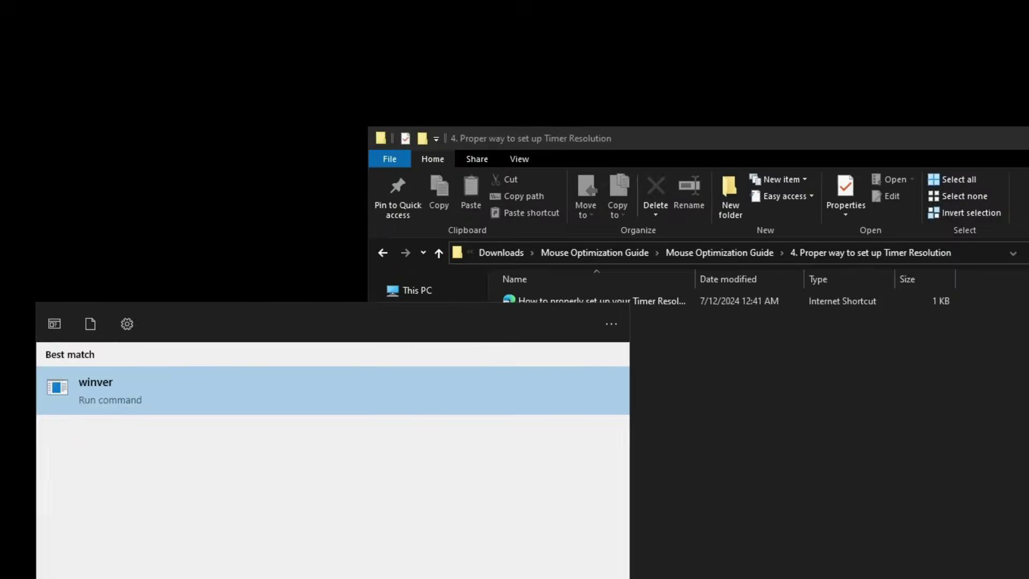
{"action": "key", "text": "Return"}
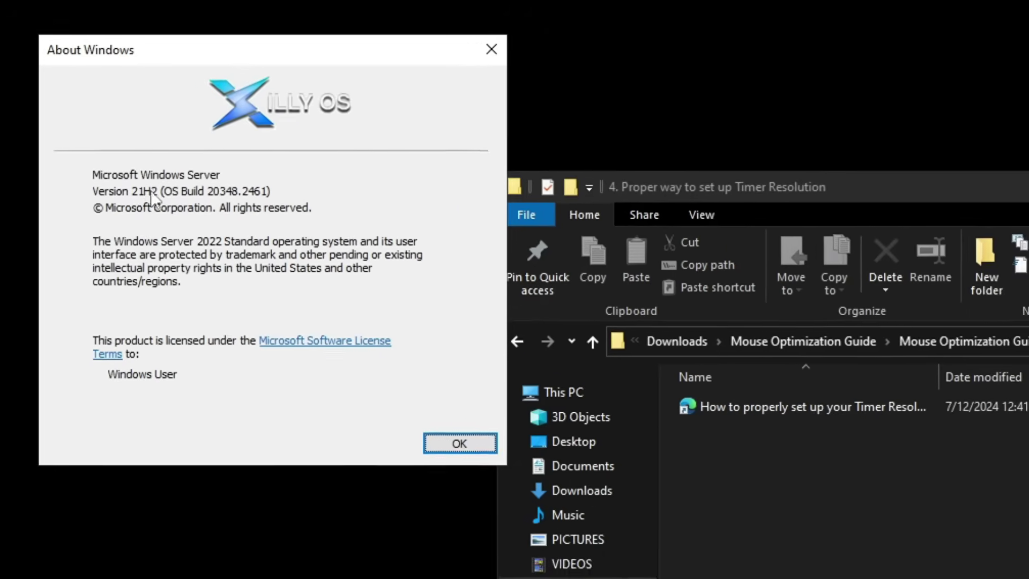
{"action": "left_click", "coordinate": [299, 288]}
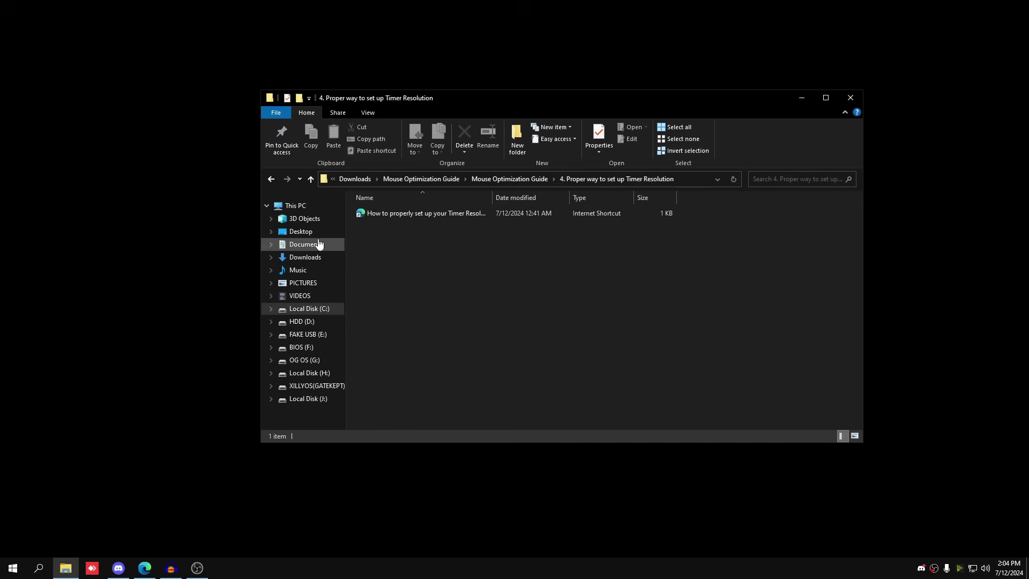
{"action": "left_click_drag", "start_coordinate": [729, 396], "coordinate": [506, 133]}
{"action": "left_click", "coordinate": [663, 271]}
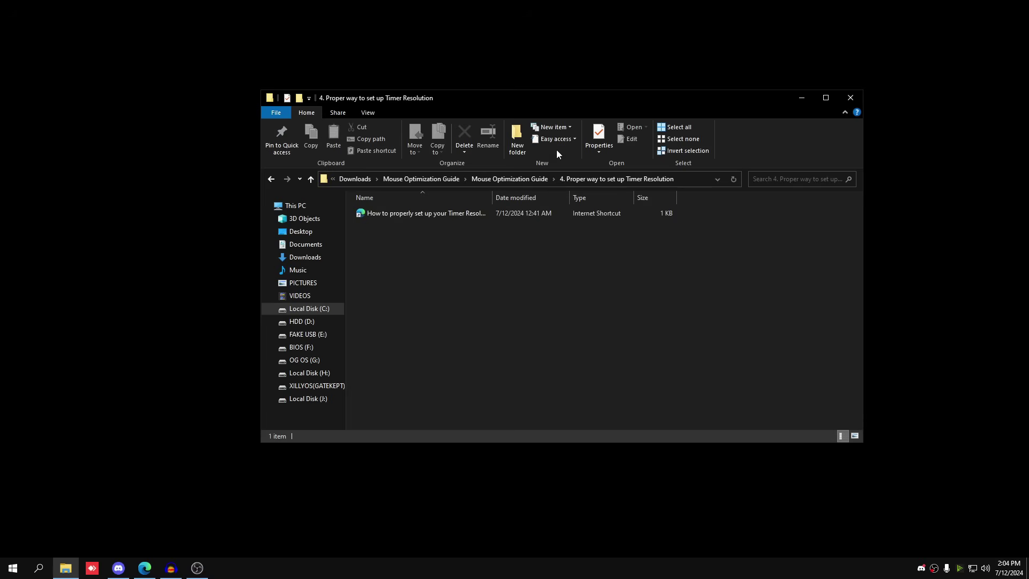
- Open the "5. Proper way to plug in USB ports" guide folder, and bring up Device Manager with devices listed by connection
{"action": "left_click", "coordinate": [542, 172]}
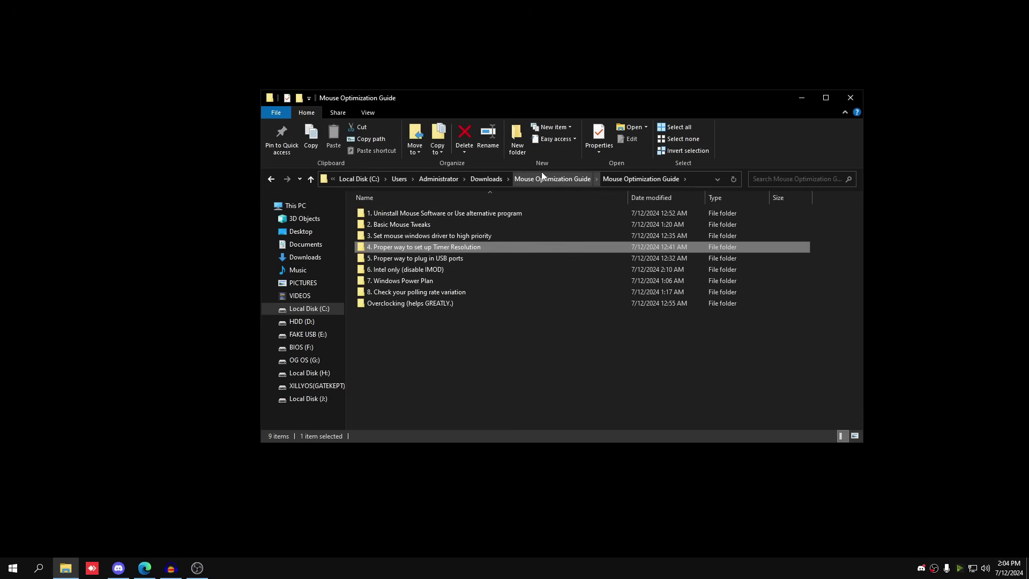
{"action": "double_click", "coordinate": [382, 258]}
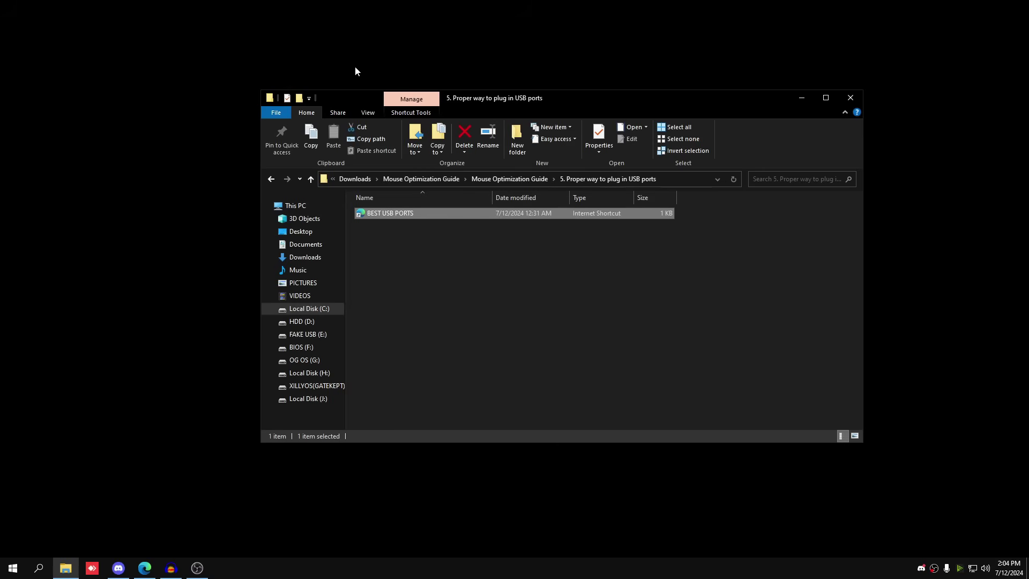
{"action": "key", "text": "super"}
{"action": "left_click", "coordinate": [111, 289]}
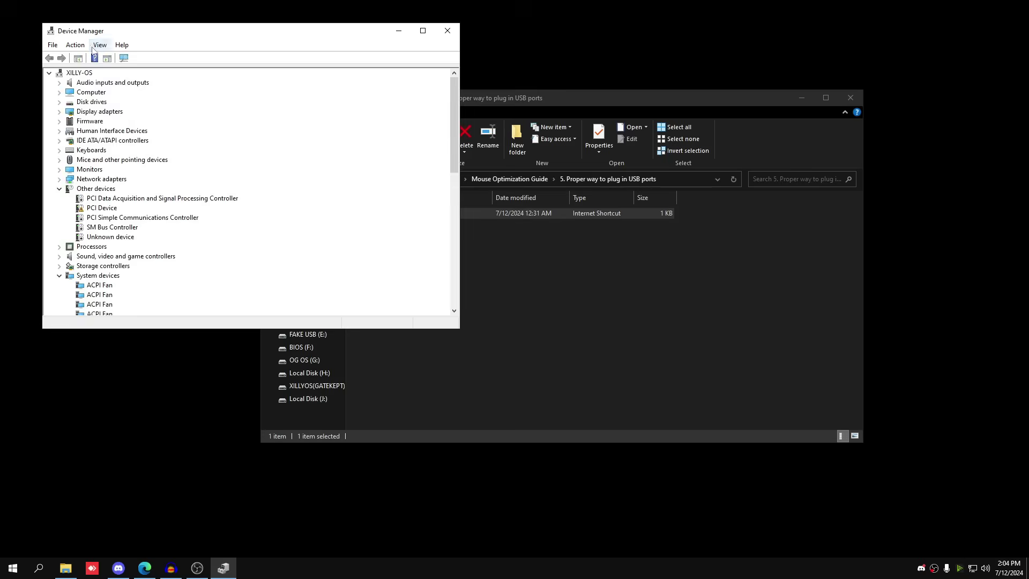
{"action": "left_click", "coordinate": [100, 45]}
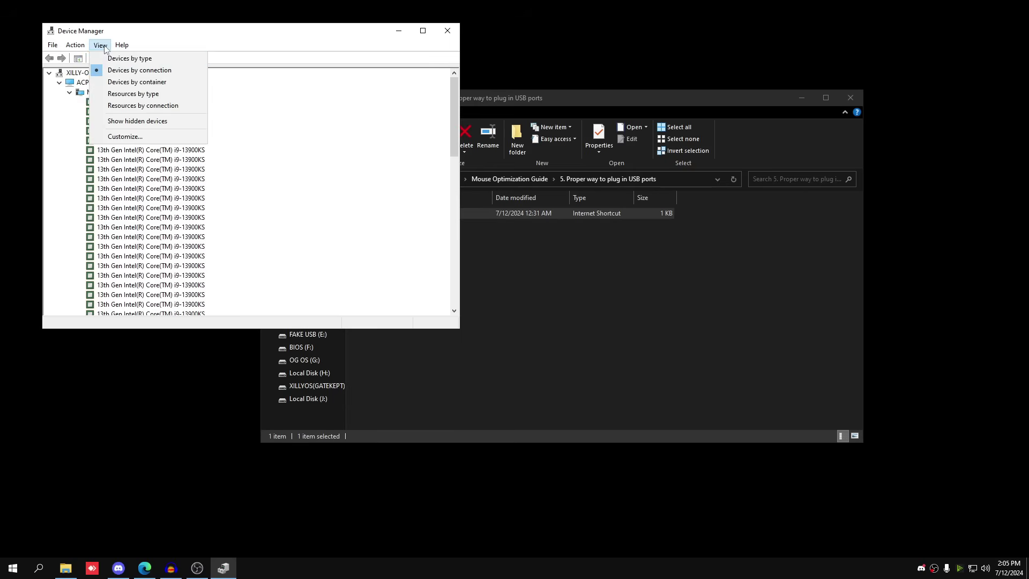
{"action": "left_click", "coordinate": [107, 70]}
- Expand the Intel USB 3.20 host controller's composite devices, examine which input devices share the controller, and close Device Manager
{"action": "scroll", "coordinate": [225, 230], "scroll_direction": "down", "scroll_amount": 10}
{"action": "scroll", "coordinate": [226, 230], "scroll_direction": "up", "scroll_amount": 3}
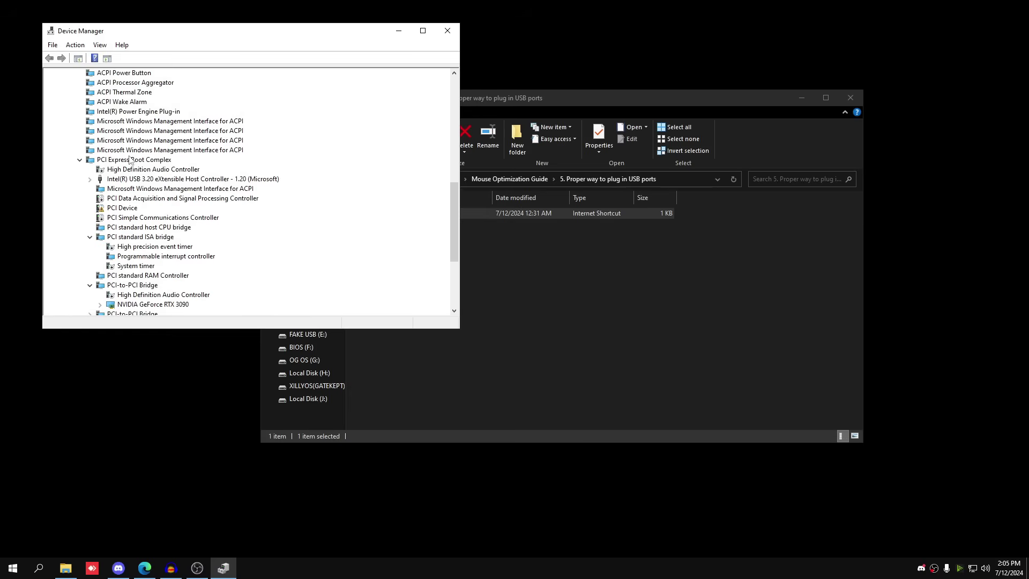
{"action": "left_click", "coordinate": [100, 189]}
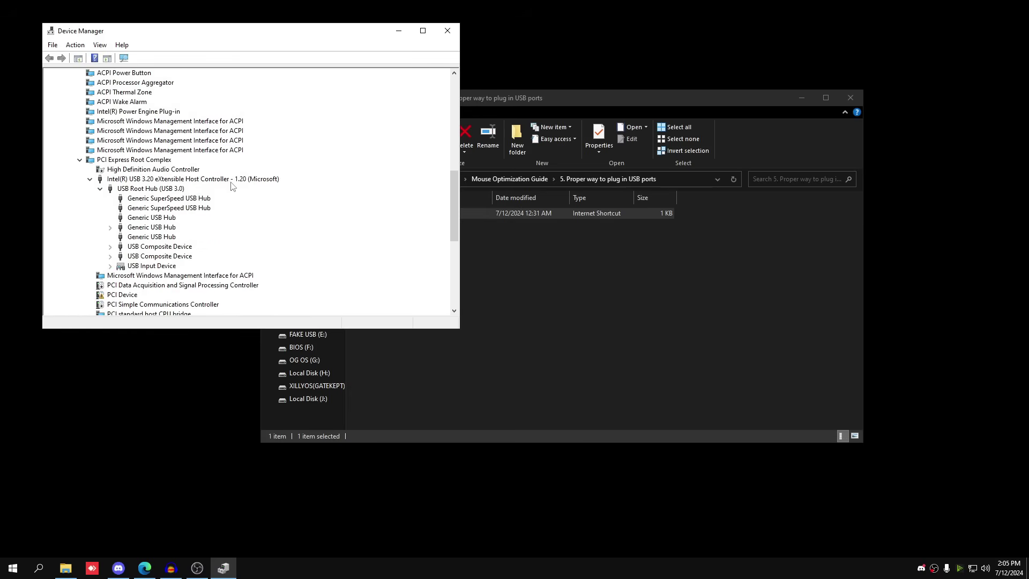
{"action": "left_click", "coordinate": [110, 247]}
{"action": "left_click", "coordinate": [110, 304]}
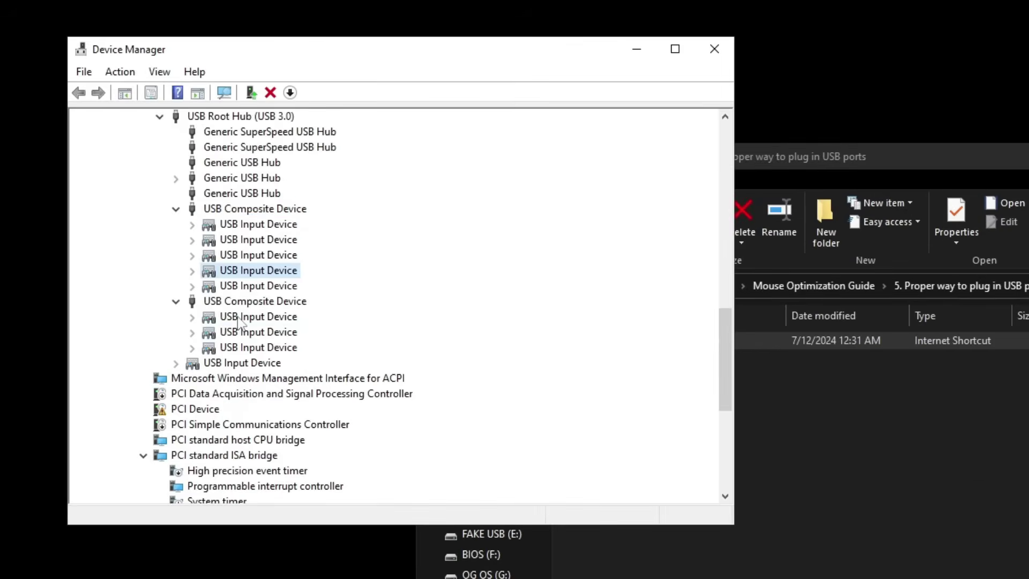
{"action": "left_click", "coordinate": [243, 239]}
{"action": "scroll", "coordinate": [249, 359], "scroll_direction": "up", "scroll_amount": 1}
{"action": "left_click", "coordinate": [244, 270]}
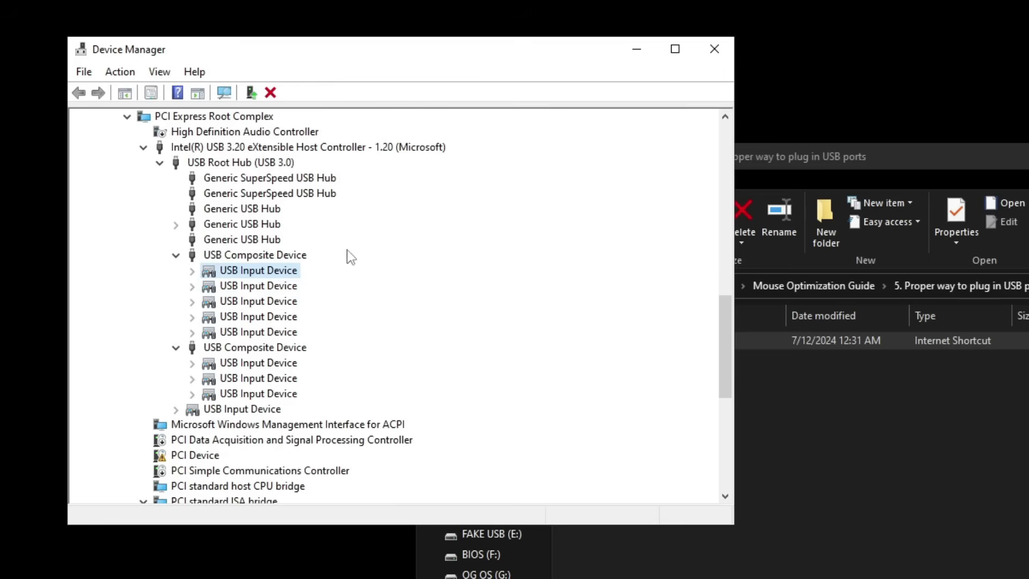
{"action": "left_click", "coordinate": [191, 148]}
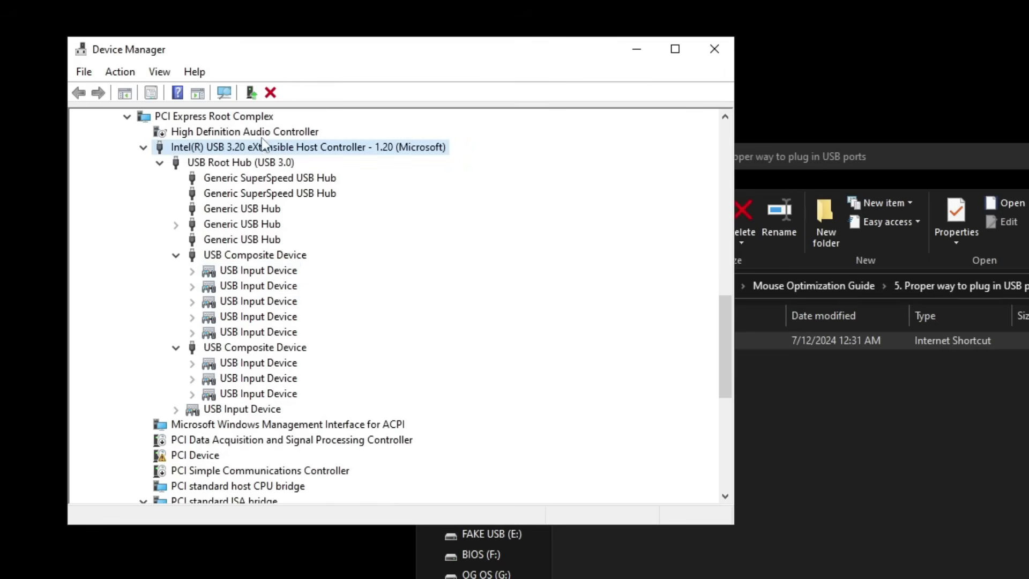
{"action": "left_click", "coordinate": [714, 48]}
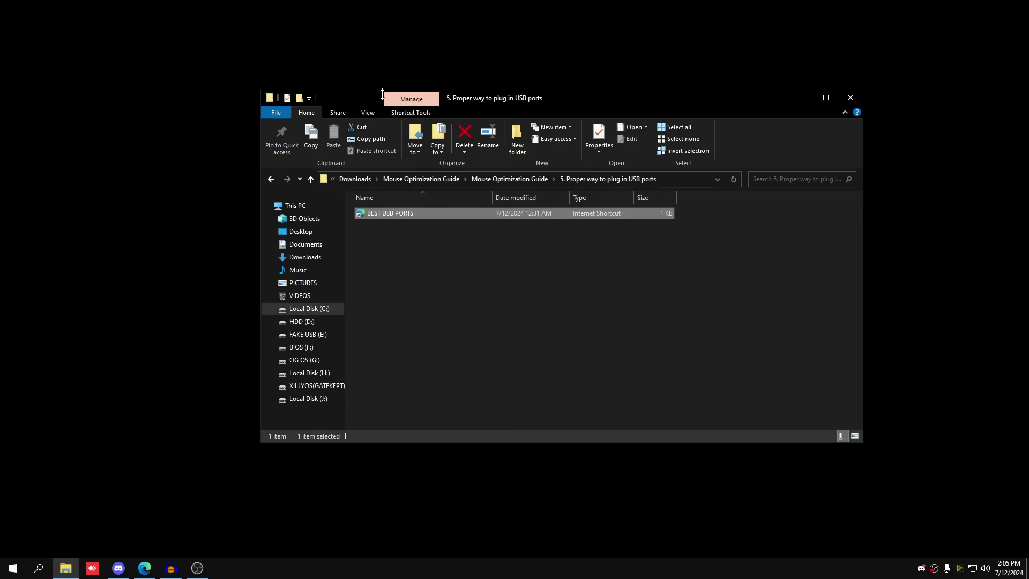
- Open the ".Move this to startup folder" subfolder of "6. Intel only (disable IMOD)" and copy Disable IMOD.bat
{"action": "left_click", "coordinate": [495, 179]}
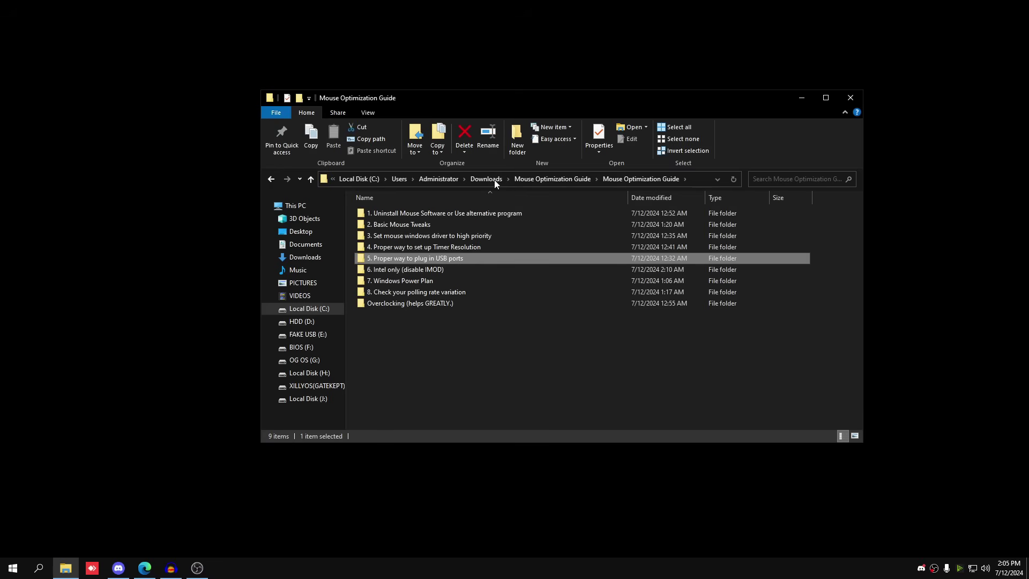
{"action": "double_click", "coordinate": [413, 269]}
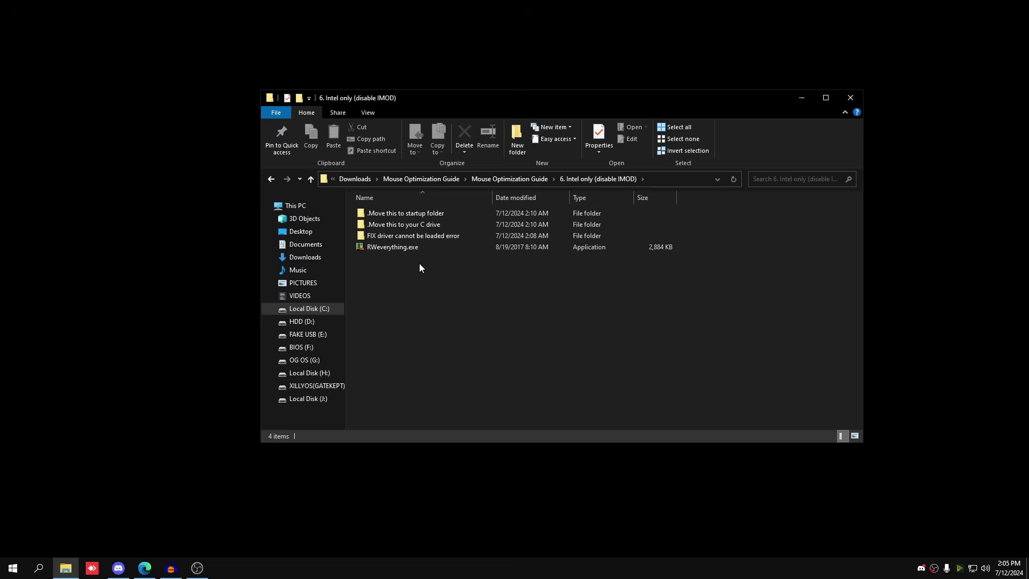
{"action": "double_click", "coordinate": [382, 216]}
{"action": "left_click", "coordinate": [386, 215]}
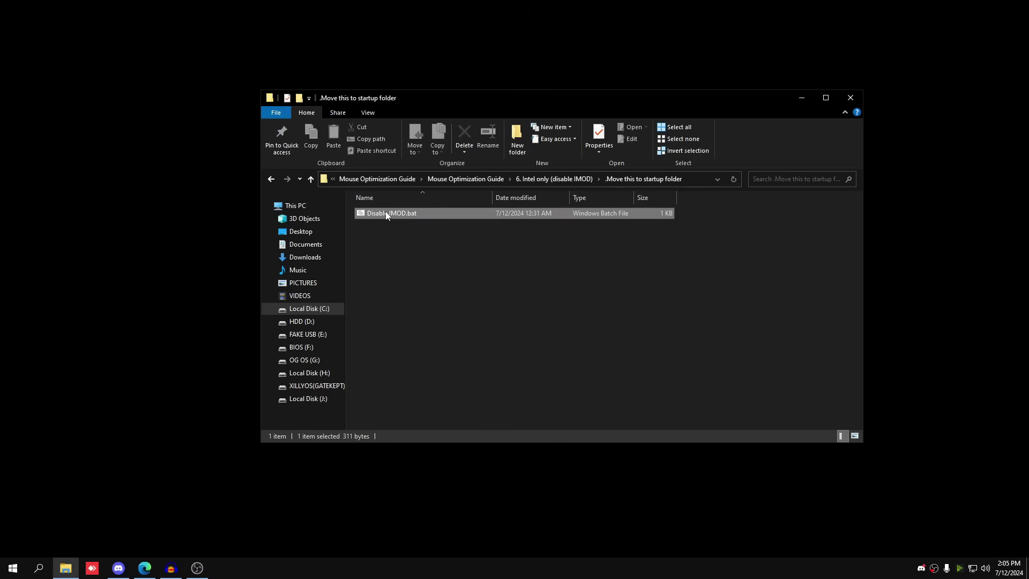
{"action": "right_click", "coordinate": [386, 215]}
{"action": "left_click", "coordinate": [436, 321]}
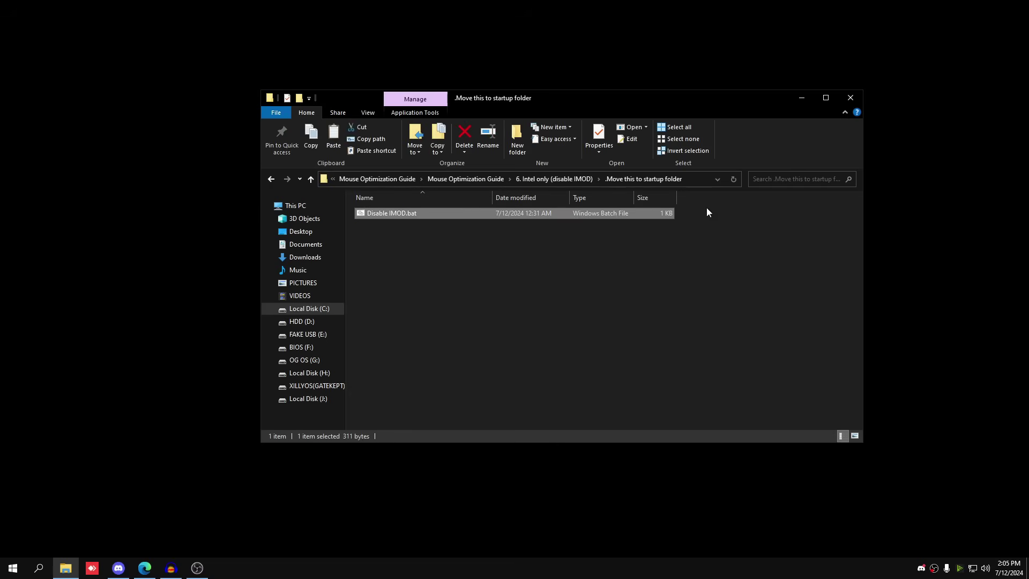
- Go to the shell:startup folder and paste the copied Disable IMOD.bat into it
{"action": "key", "text": "alt+d"}
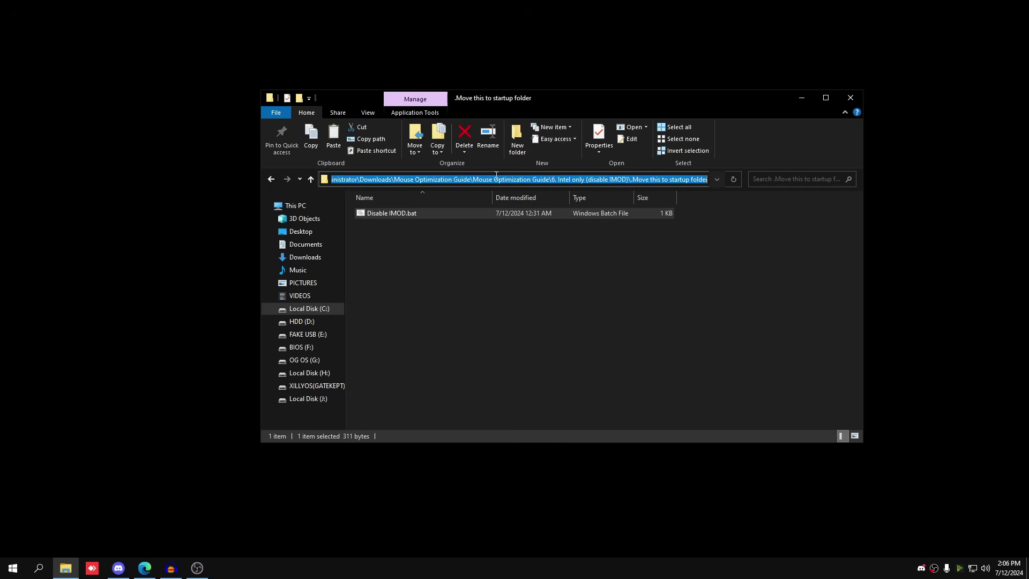
{"action": "type", "text": "shell"}
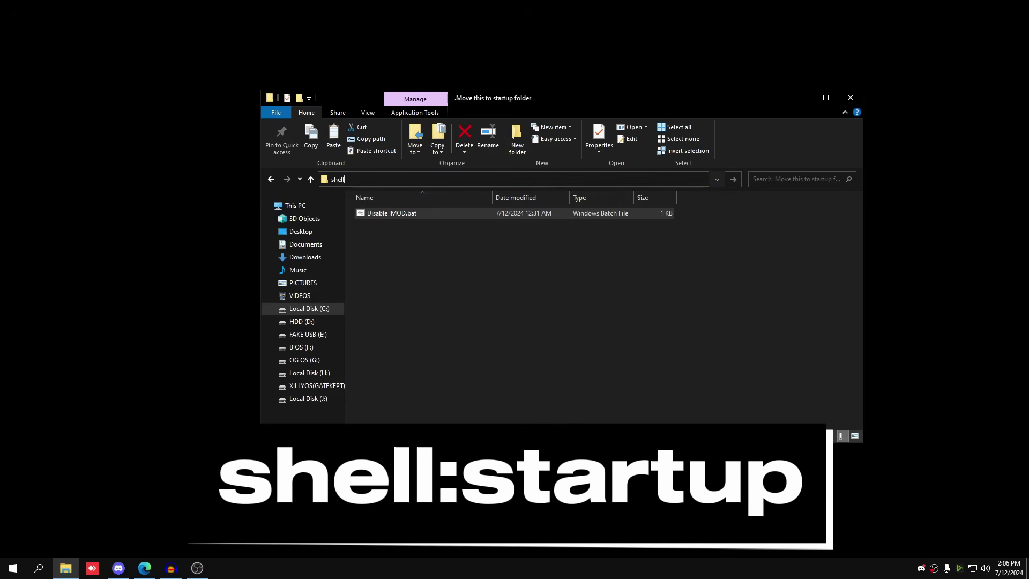
{"action": "type", "text": ":startup"}
{"action": "key", "text": "Return"}
{"action": "right_click", "coordinate": [492, 248]}
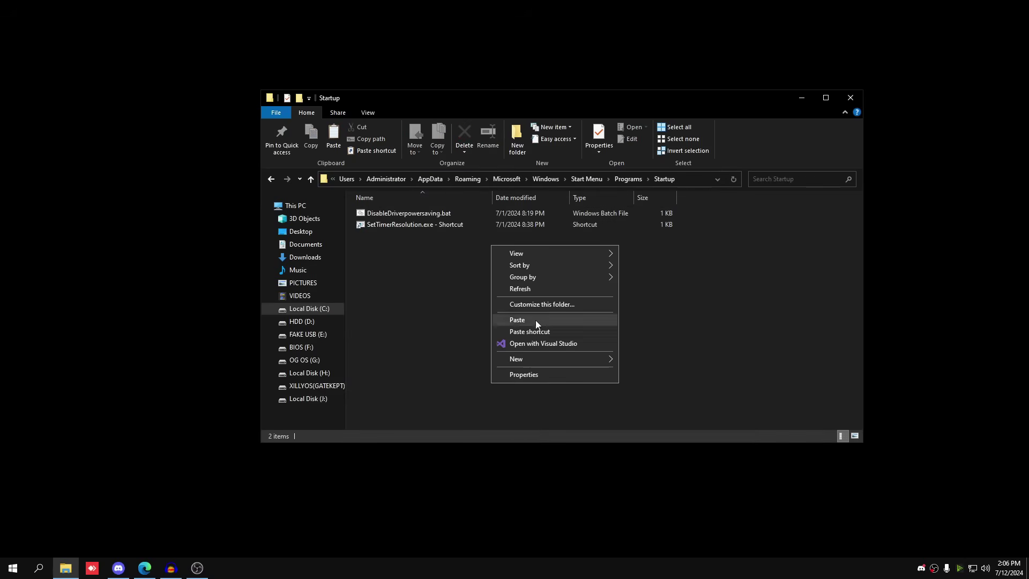
{"action": "left_click", "coordinate": [531, 320]}
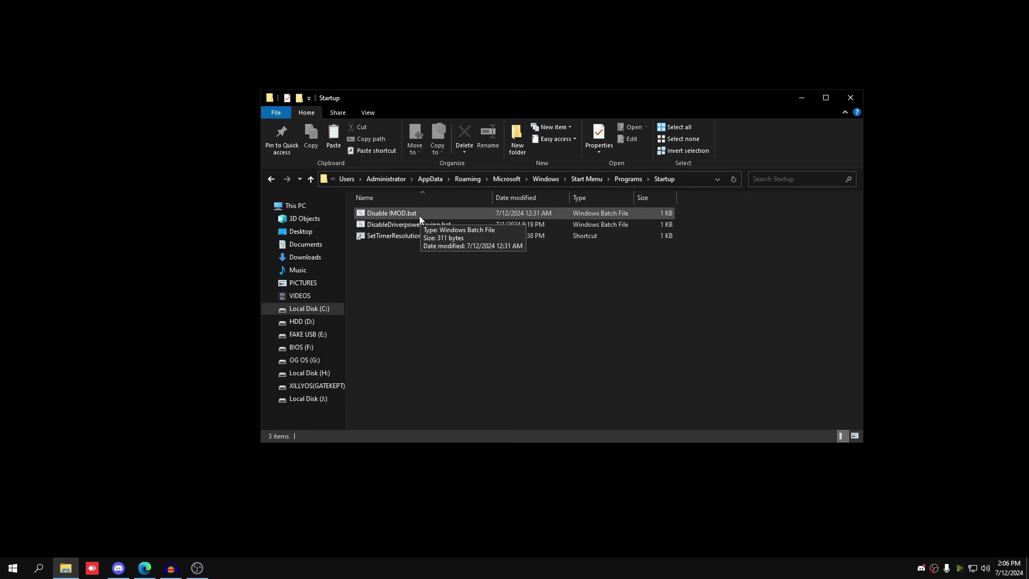
- Copy XHCI-IMOD-Interval.ps1 from the ".Move this to your C drive" folder to the root of Local Disk (C:), replacing the existing file
{"action": "left_click", "coordinate": [272, 179]}
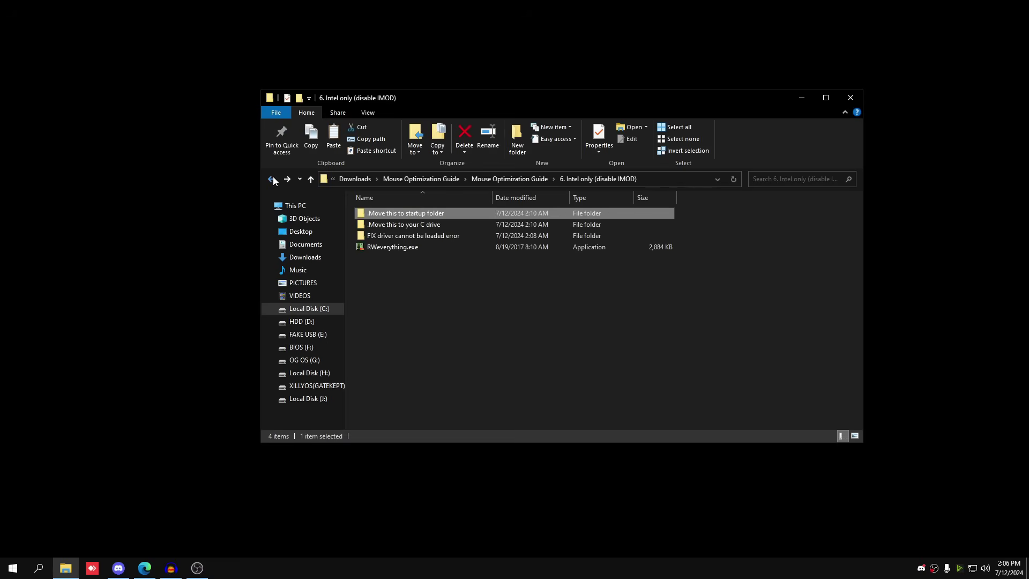
{"action": "double_click", "coordinate": [379, 226]}
{"action": "right_click", "coordinate": [402, 215]}
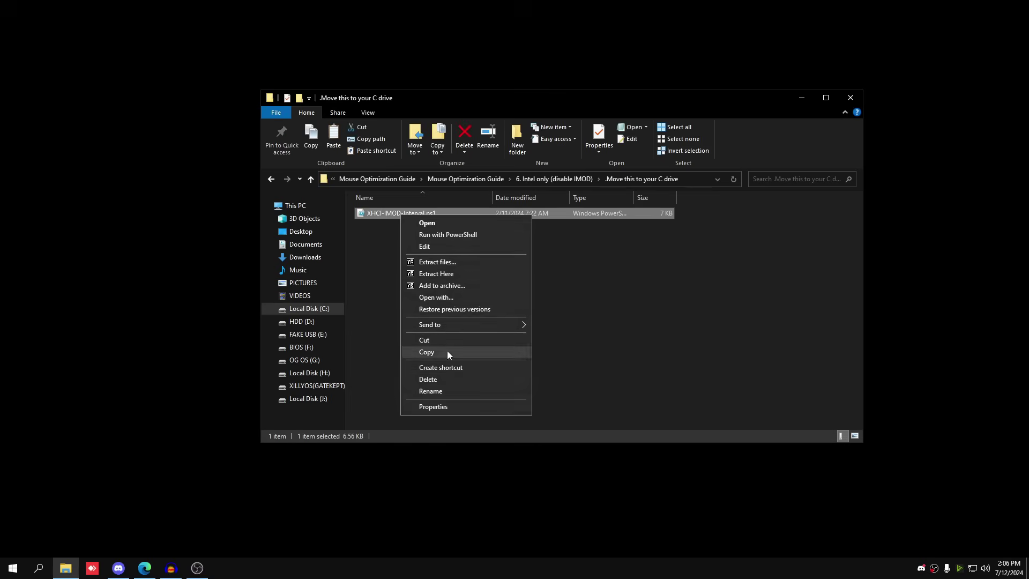
{"action": "left_click", "coordinate": [427, 352]}
{"action": "left_click", "coordinate": [310, 308]}
{"action": "right_click", "coordinate": [774, 285]}
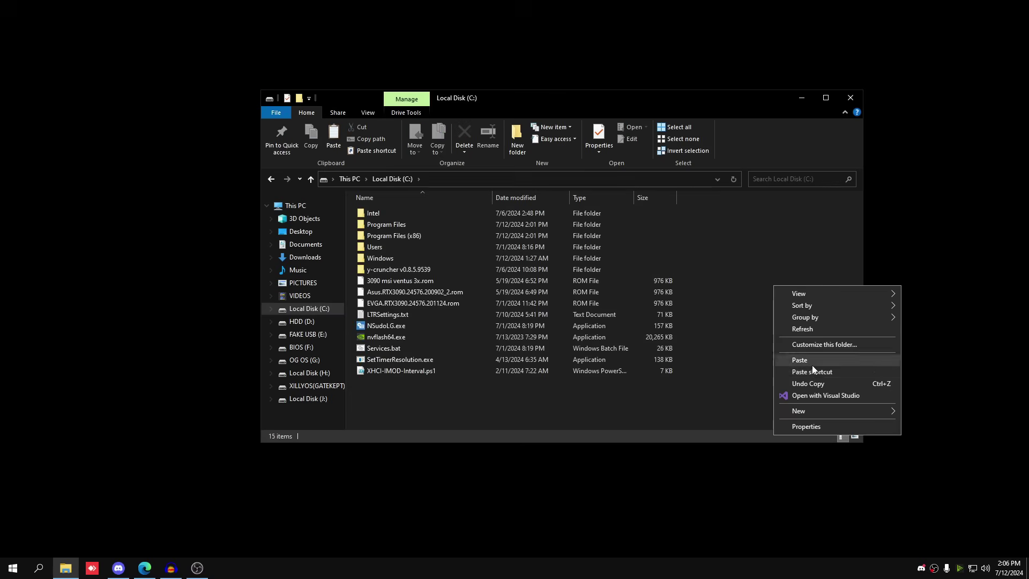
{"action": "left_click", "coordinate": [813, 366]}
{"action": "left_click", "coordinate": [290, 211]}
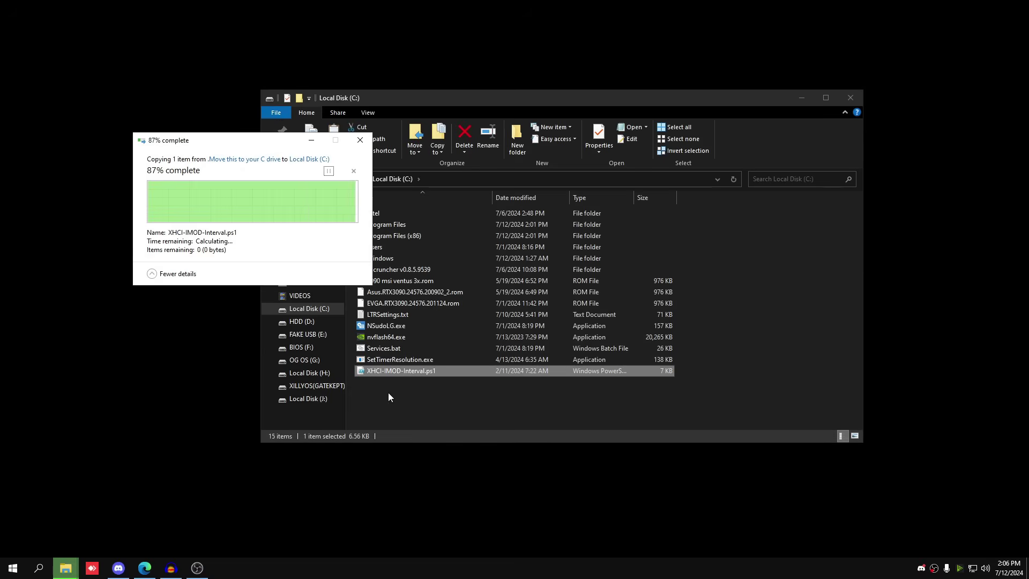
{"action": "left_click_drag", "start_coordinate": [471, 427], "coordinate": [403, 428]}
- Install RW-Everything from RWeverything.exe in the "6. Intel only (disable IMOD)" folder with default options, launch it, and close the utility
{"action": "left_click", "coordinate": [272, 179]}
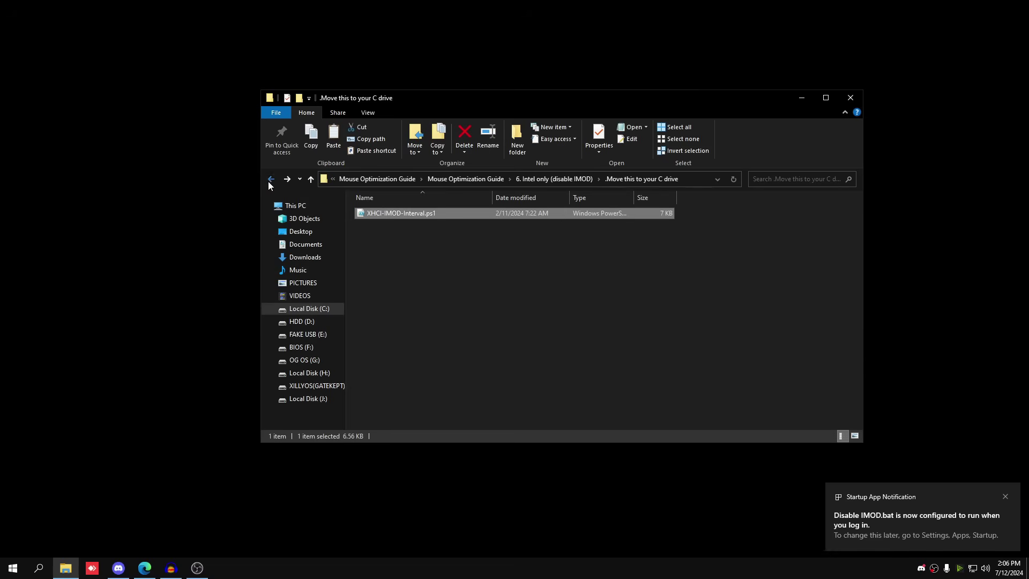
{"action": "left_click", "coordinate": [272, 179]}
{"action": "left_click", "coordinate": [378, 249]}
{"action": "double_click", "coordinate": [378, 250]}
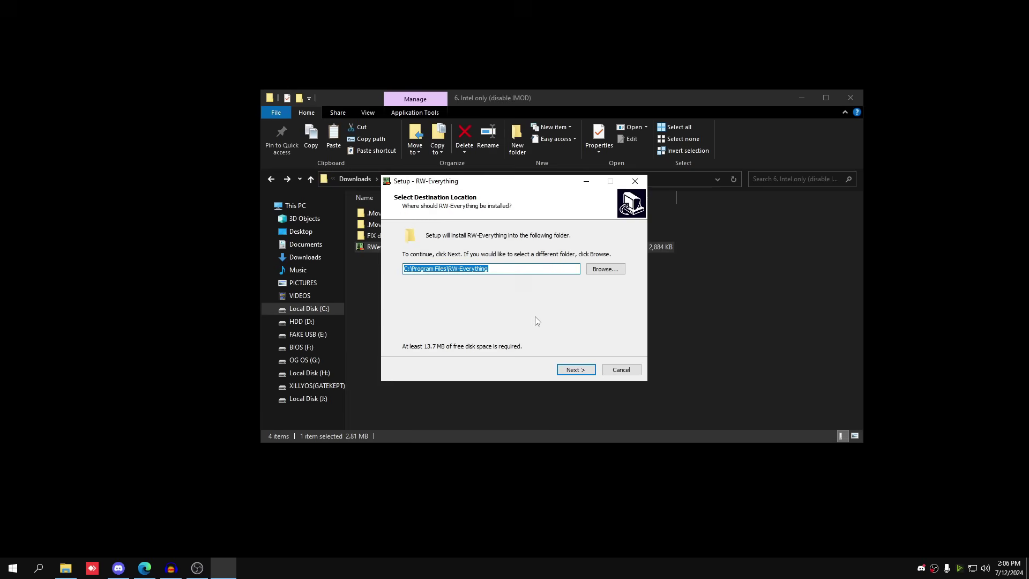
{"action": "left_click", "coordinate": [563, 370]}
{"action": "left_click", "coordinate": [563, 370]}
{"action": "left_click", "coordinate": [562, 369]}
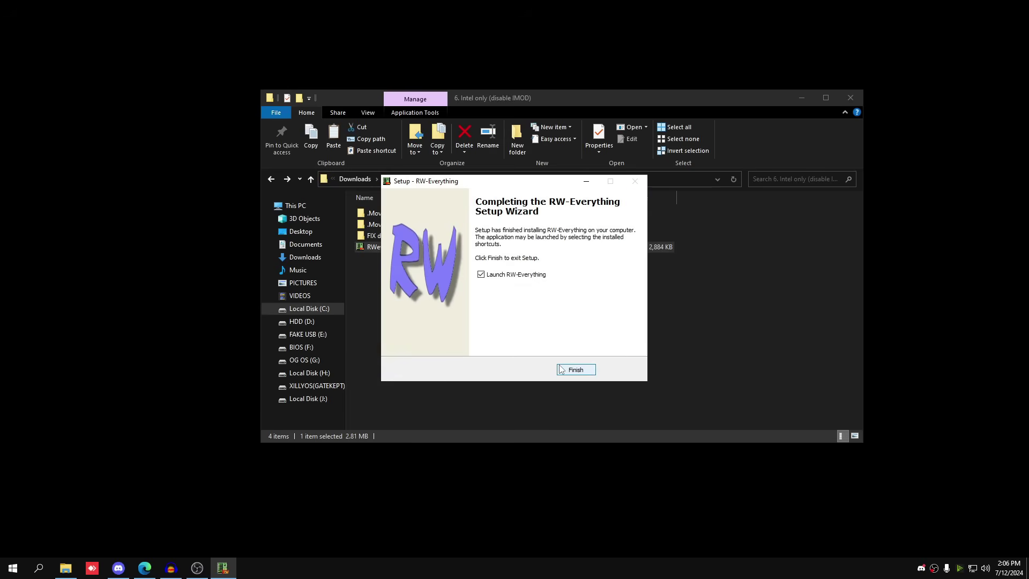
{"action": "left_click", "coordinate": [571, 370]}
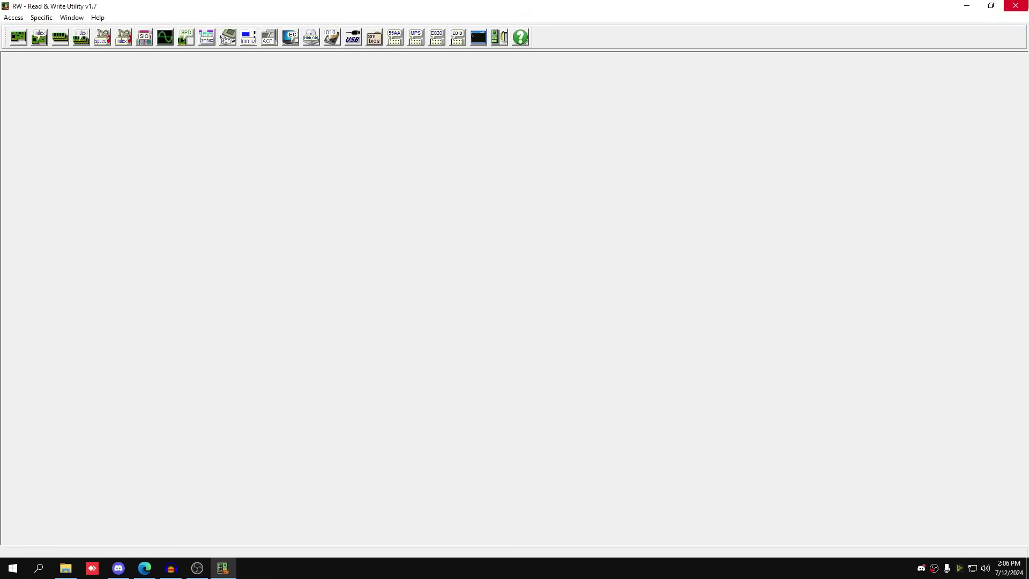
{"action": "left_click", "coordinate": [1016, 5]}
- Run Disable IMOD.bat from the ".Move this to startup folder" subfolder
{"action": "left_click", "coordinate": [678, 306]}
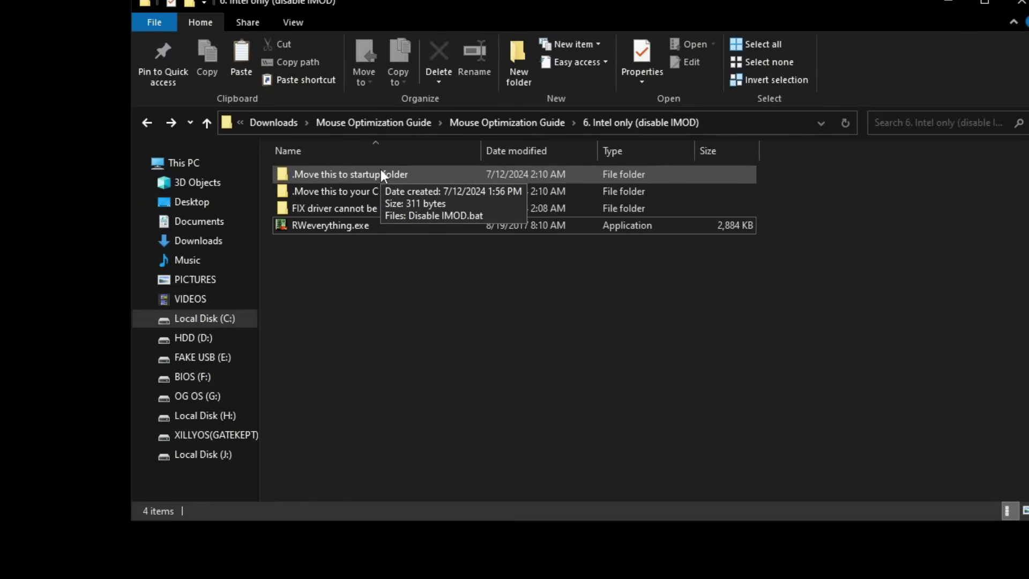
{"action": "double_click", "coordinate": [383, 175]}
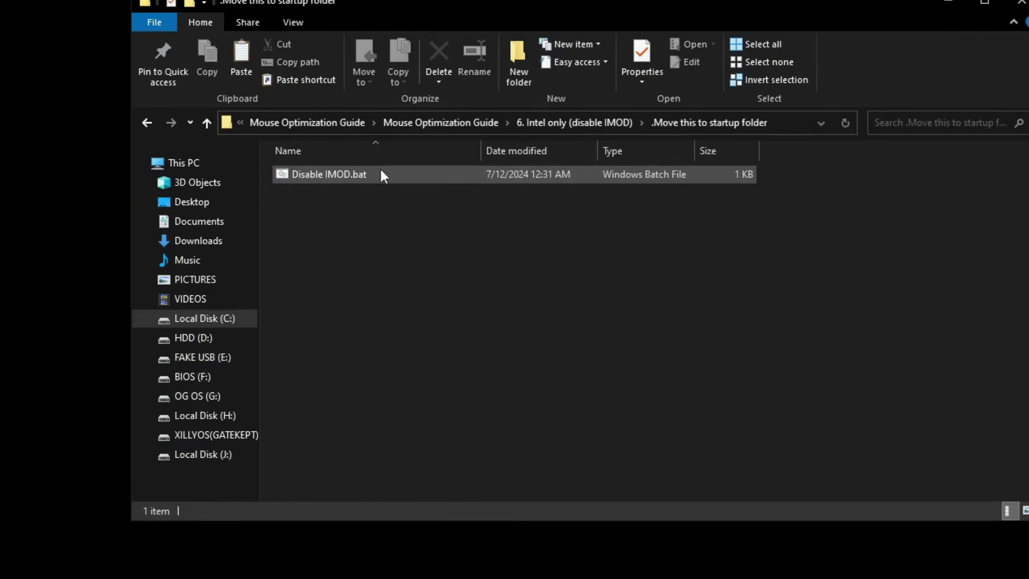
{"action": "double_click", "coordinate": [310, 177]}
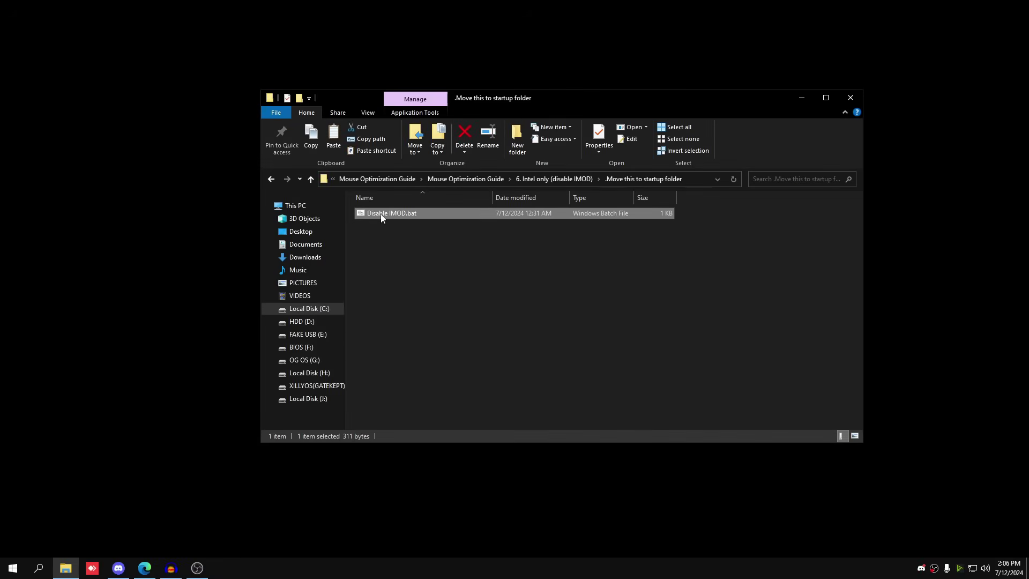
- Open the Startup apps page in Windows Settings to check the programs that run at login
{"action": "key", "text": "super+i"}
{"action": "left_click", "coordinate": [750, 128]}
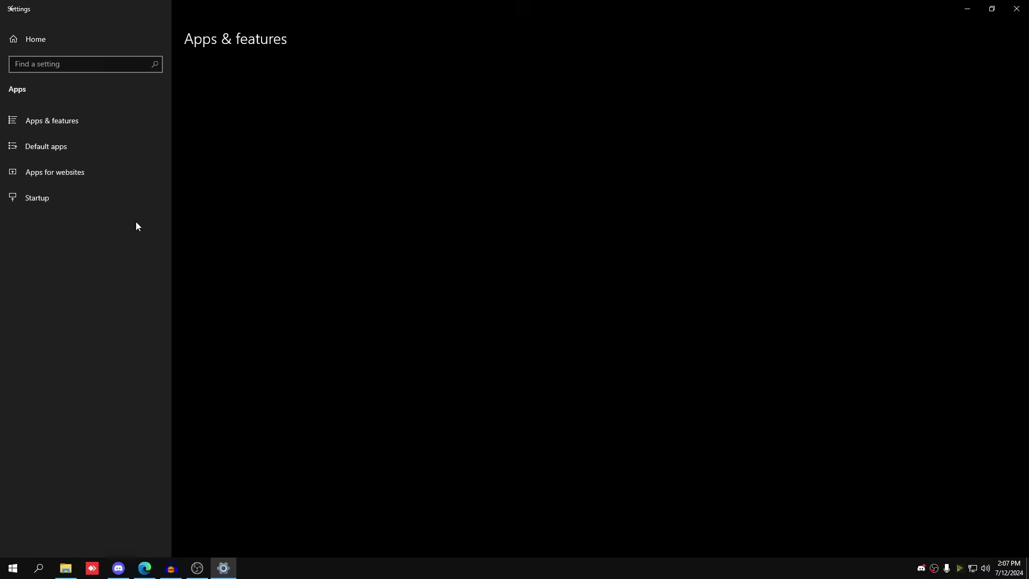
{"action": "left_click", "coordinate": [135, 199]}
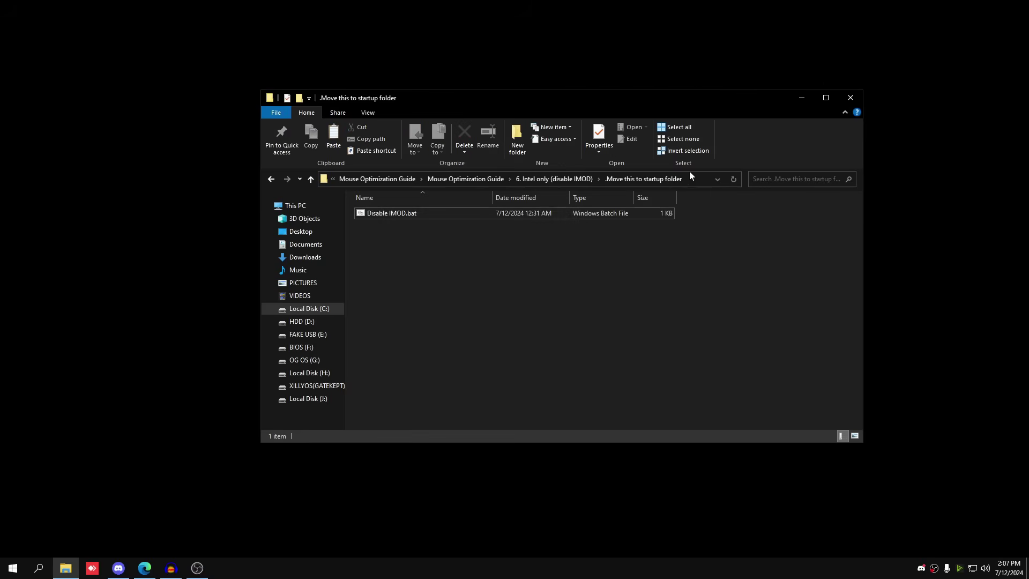
- Go to the shell:startup folder, delete Disable IMOD.bat, and undo the deletion
{"action": "left_click", "coordinate": [692, 177]}
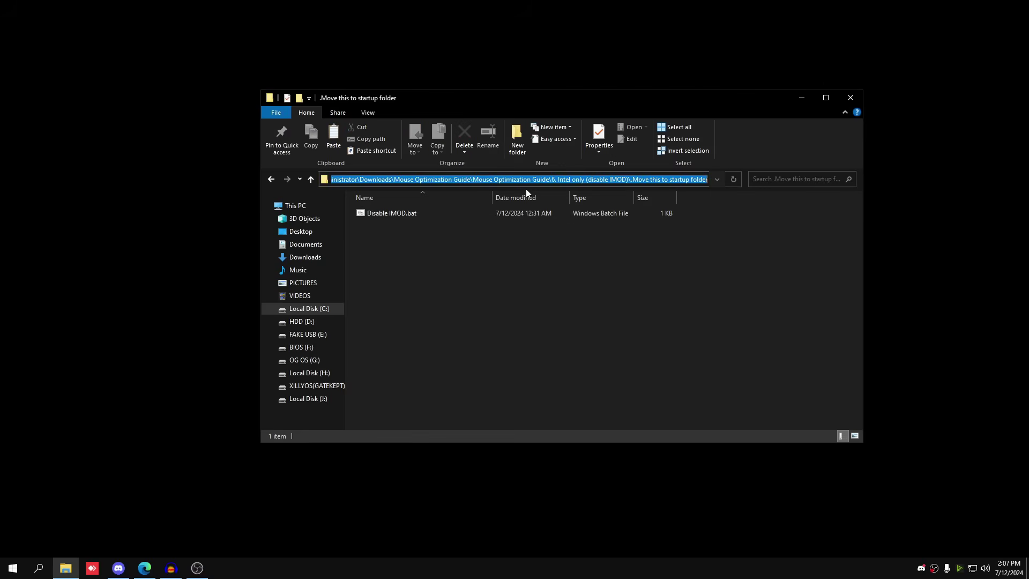
{"action": "type", "text": "shell:startup"}
{"action": "key", "text": "Return"}
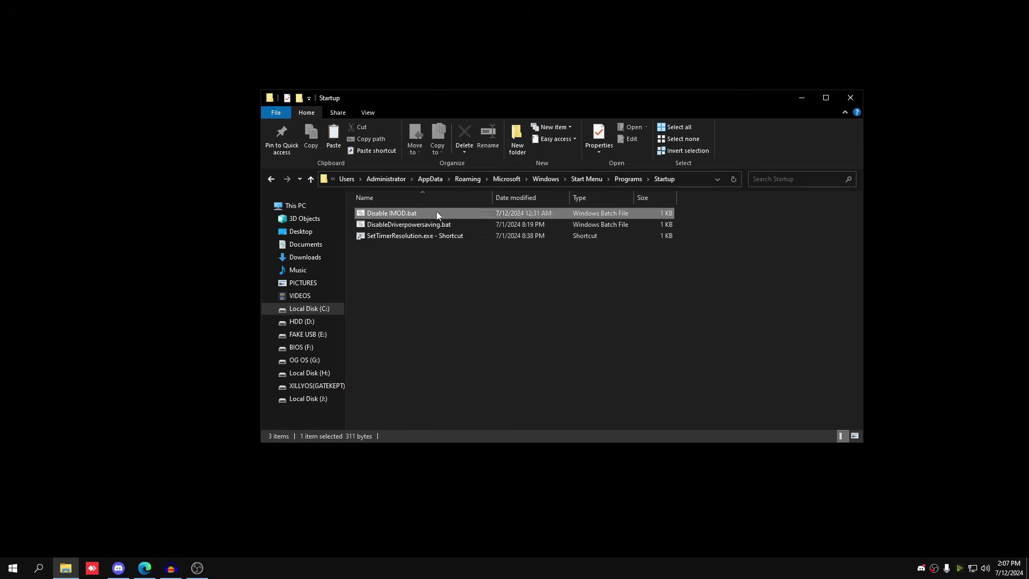
{"action": "right_click", "coordinate": [436, 211]}
{"action": "left_click", "coordinate": [493, 368]}
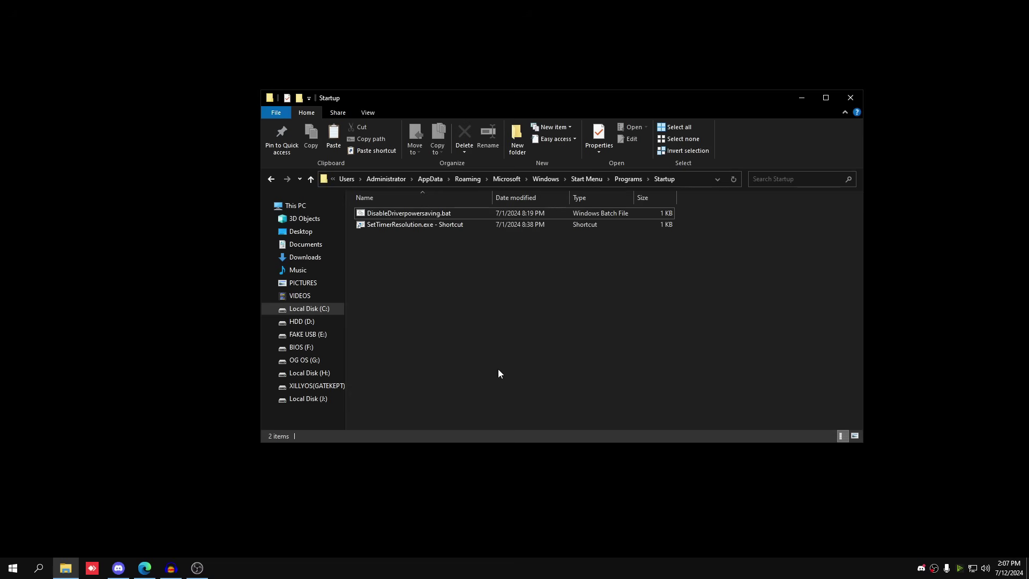
{"action": "key", "text": "ctrl+z"}
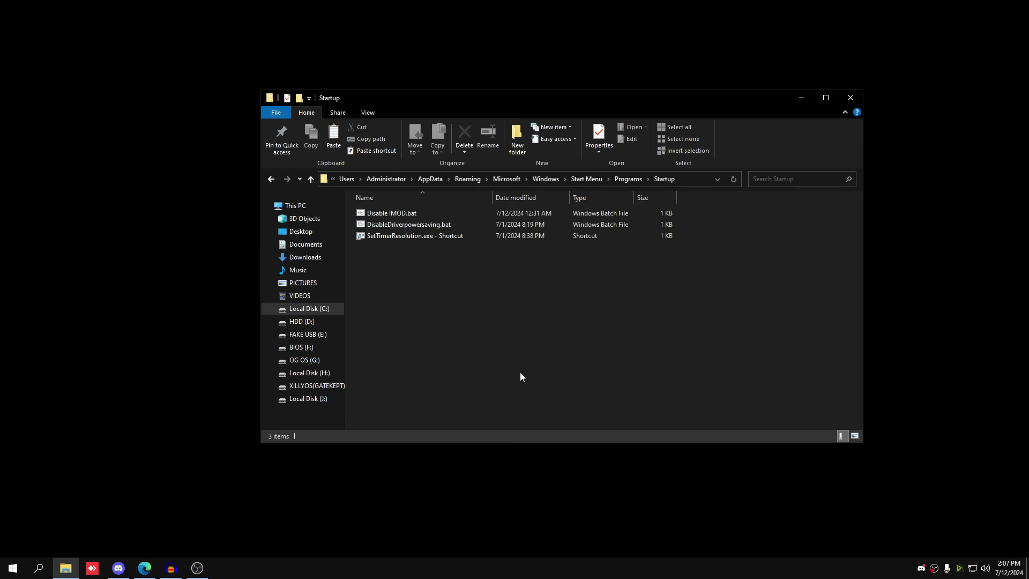
- Open the "FIX driver cannot be loaded error" folder, bring up "Run this and restart to fix.reg" but decline the registry import, and select REVERT.reg
{"action": "left_click", "coordinate": [269, 176]}
{"action": "left_click", "coordinate": [269, 176]}
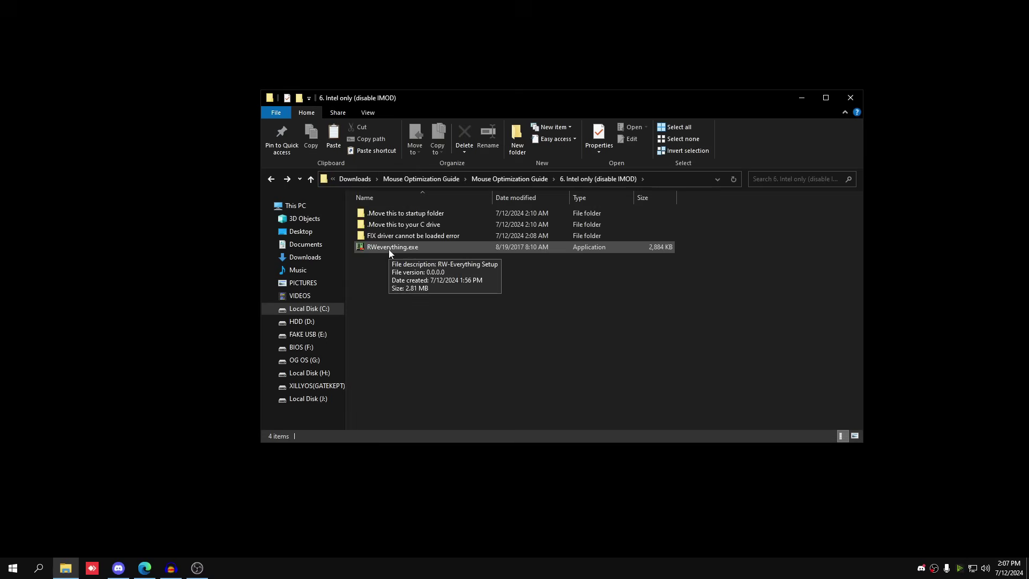
{"action": "left_click_drag", "start_coordinate": [495, 340], "coordinate": [384, 230]}
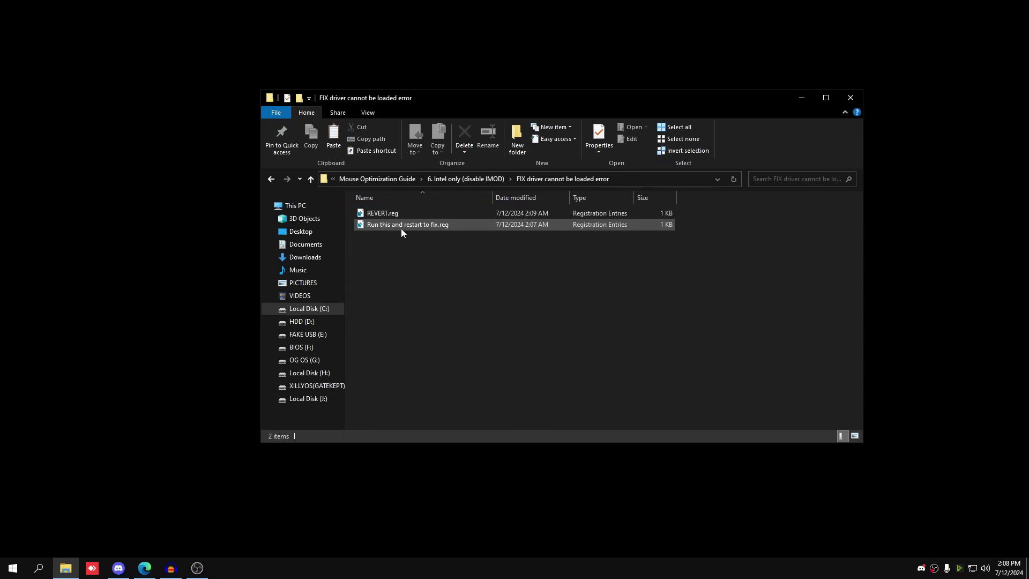
{"action": "double_click", "coordinate": [401, 227]}
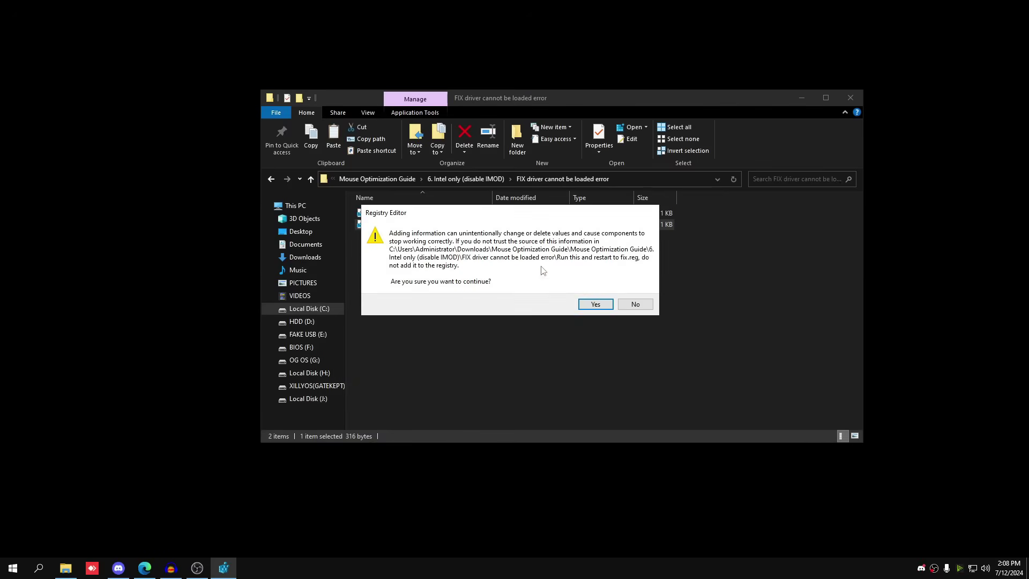
{"action": "left_click", "coordinate": [635, 304]}
{"action": "left_click_drag", "start_coordinate": [434, 258], "coordinate": [381, 205]}
{"action": "left_click", "coordinate": [515, 298]}
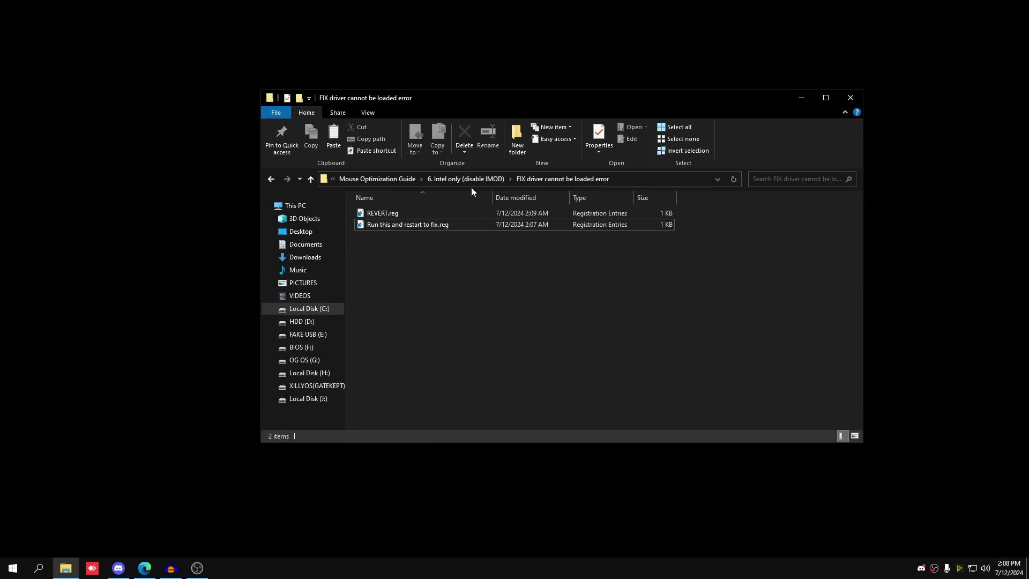
{"action": "left_click_drag", "start_coordinate": [431, 256], "coordinate": [379, 230]}
{"action": "left_click", "coordinate": [358, 258]}
{"action": "left_click", "coordinate": [384, 213]}
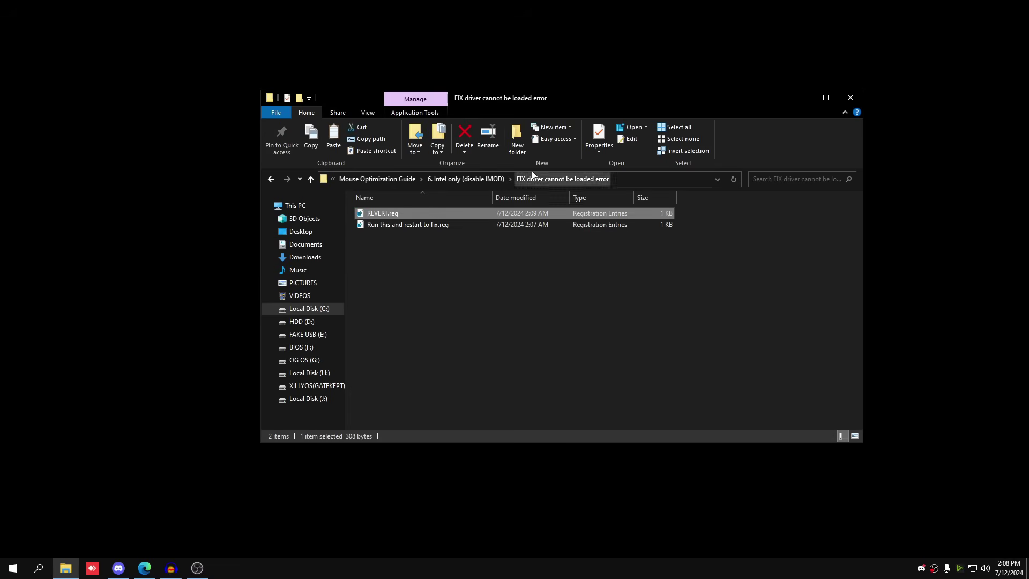
- Open the "7. Windows Power Plan" guide folder and select Best Powerplan Settings (Intel).bat
{"action": "left_click", "coordinate": [395, 179]}
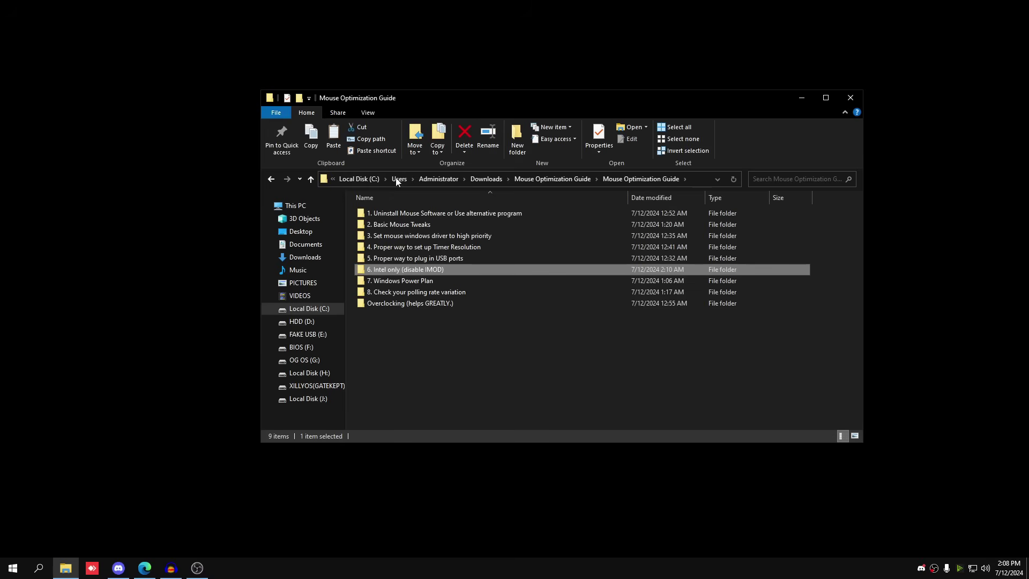
{"action": "double_click", "coordinate": [400, 281]}
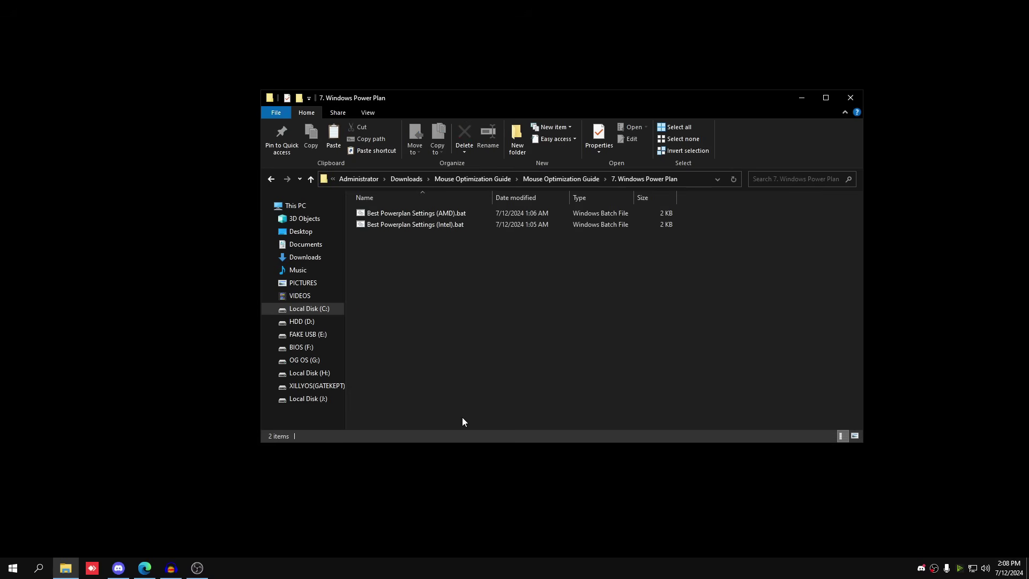
{"action": "left_click_drag", "start_coordinate": [516, 338], "coordinate": [437, 72]}
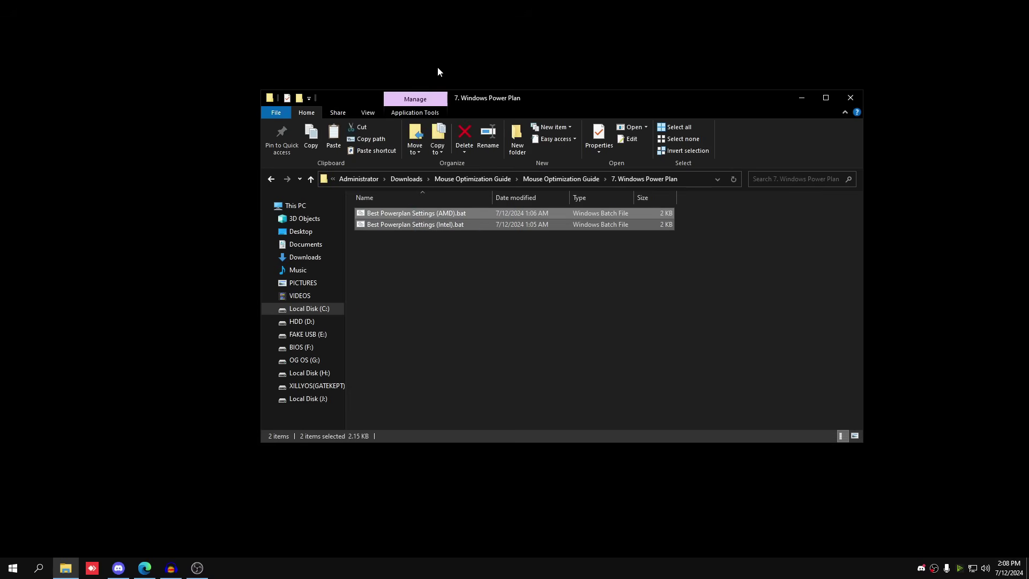
{"action": "left_click", "coordinate": [393, 219]}
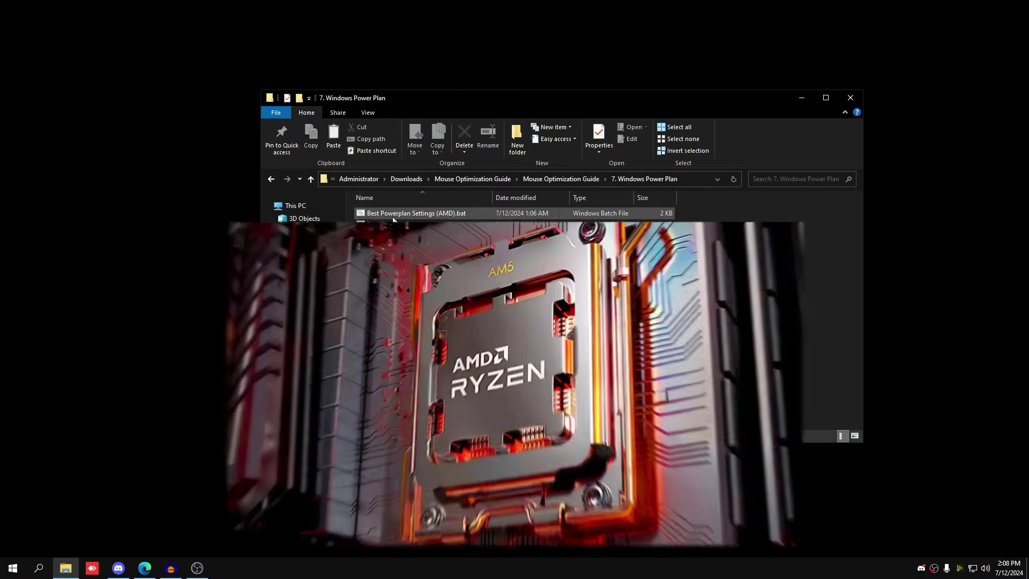
{"action": "left_click", "coordinate": [393, 215]}
{"action": "left_click", "coordinate": [375, 227]}
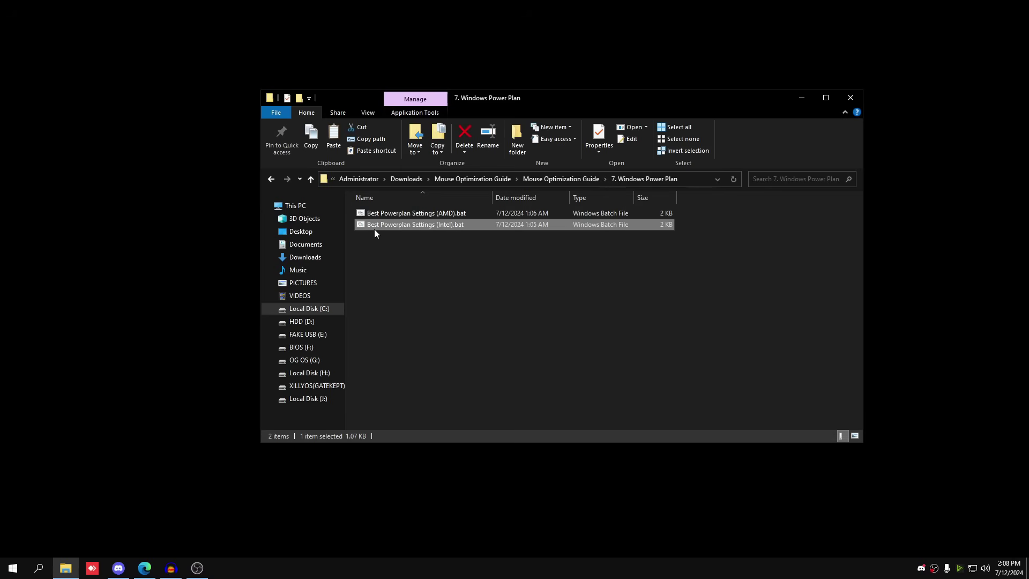
- View the System and Security settings in Control Panel, and return to the main Mouse Optimization Guide folder
{"action": "key", "text": "super"}
{"action": "type", "text": "control"}
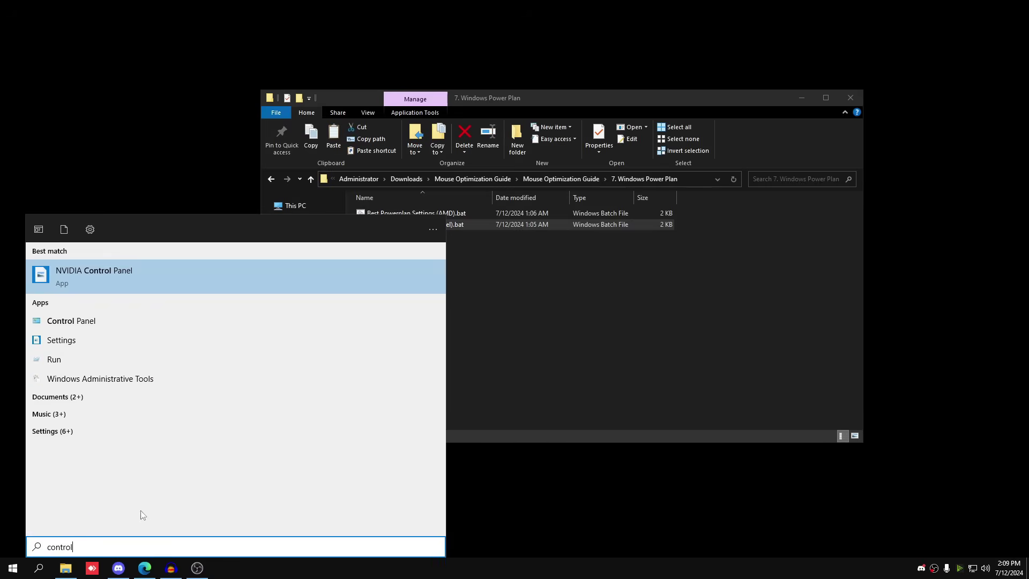
{"action": "left_click", "coordinate": [69, 321]}
{"action": "left_click", "coordinate": [524, 271]}
{"action": "left_click", "coordinate": [436, 183]}
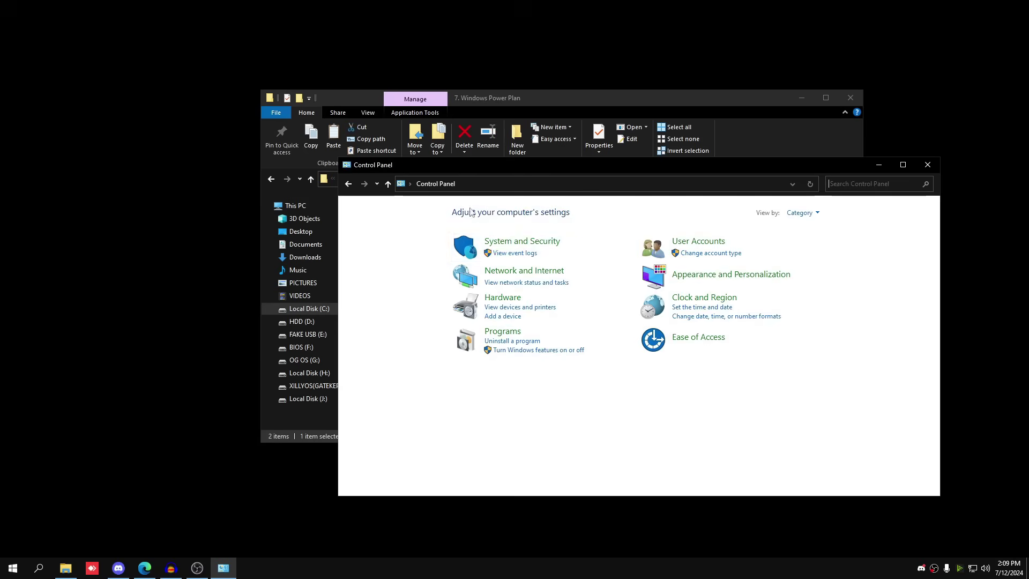
{"action": "left_click", "coordinate": [522, 241]}
{"action": "left_click", "coordinate": [506, 272]}
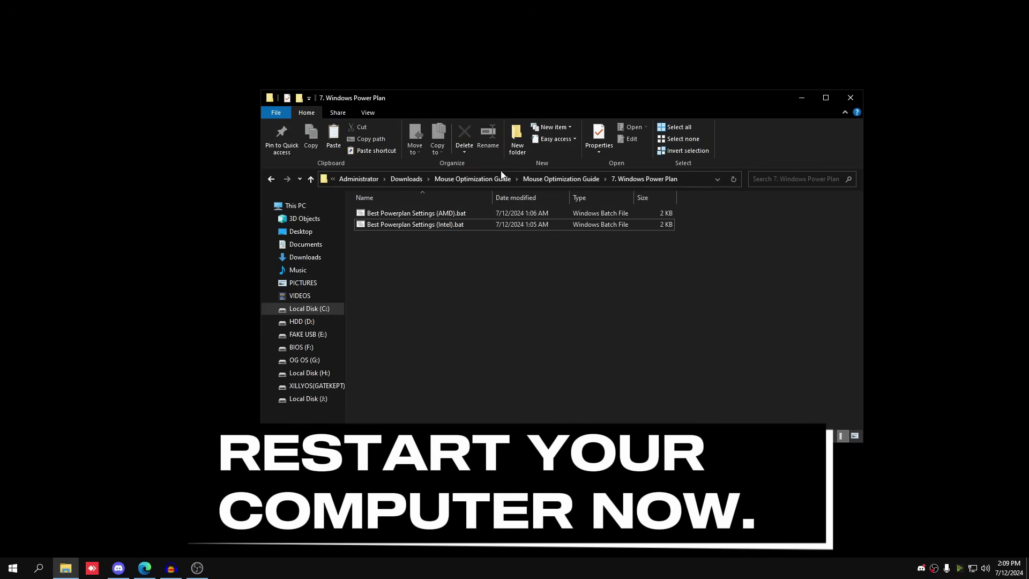
{"action": "left_click", "coordinate": [539, 180]}
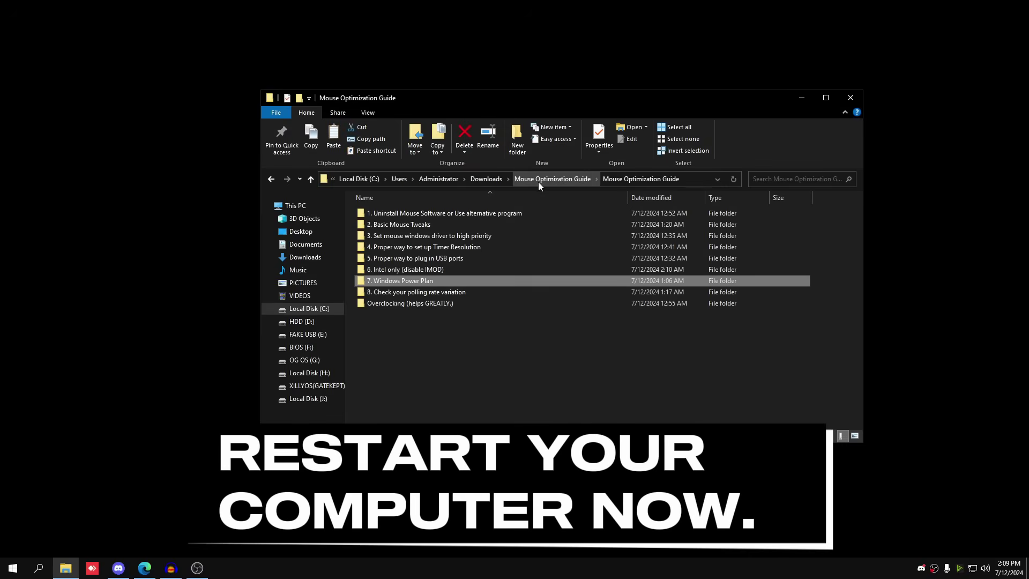
- Open the "8. Check your polling rate variation" guide folder, launch MouseTester.exe, and close the folder window
{"action": "double_click", "coordinate": [426, 289]}
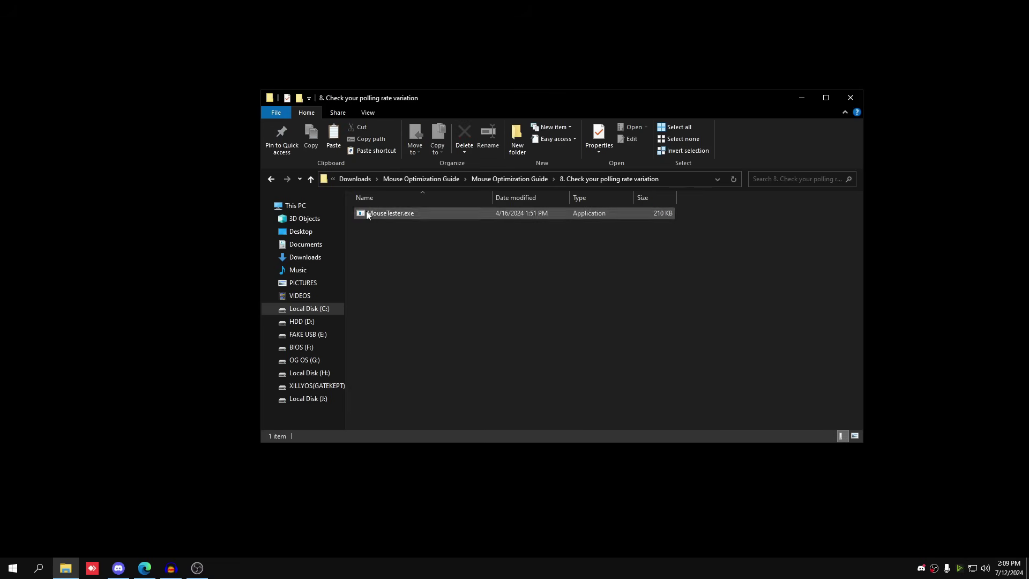
{"action": "left_click", "coordinate": [377, 214]}
{"action": "double_click", "coordinate": [376, 213]}
{"action": "left_click", "coordinate": [851, 98]}
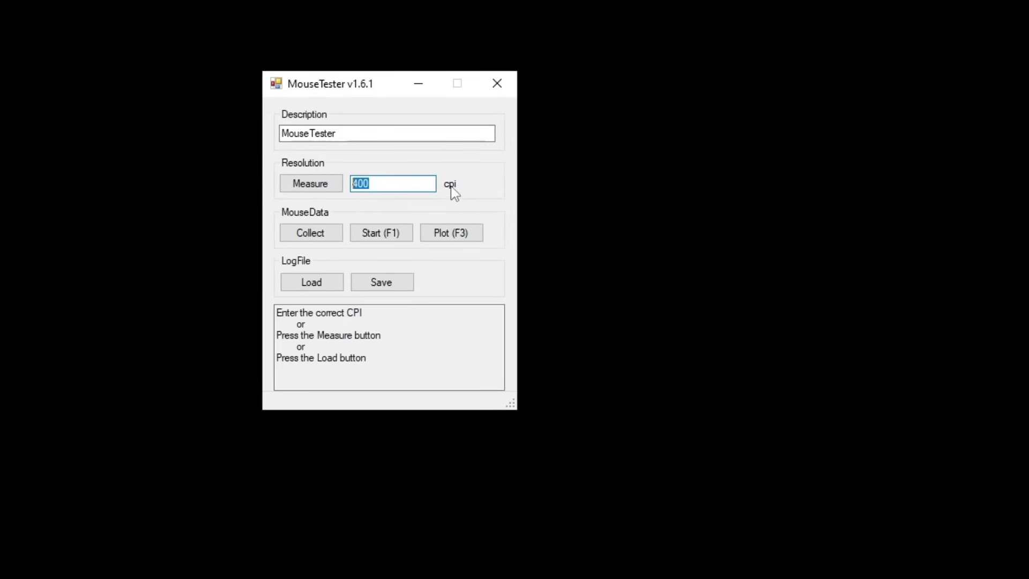
- Set the mouse resolution to 1600 cpi and collect a sample of mouse movement data
{"action": "type", "text": "1600"}
{"action": "left_click", "coordinate": [315, 240]}
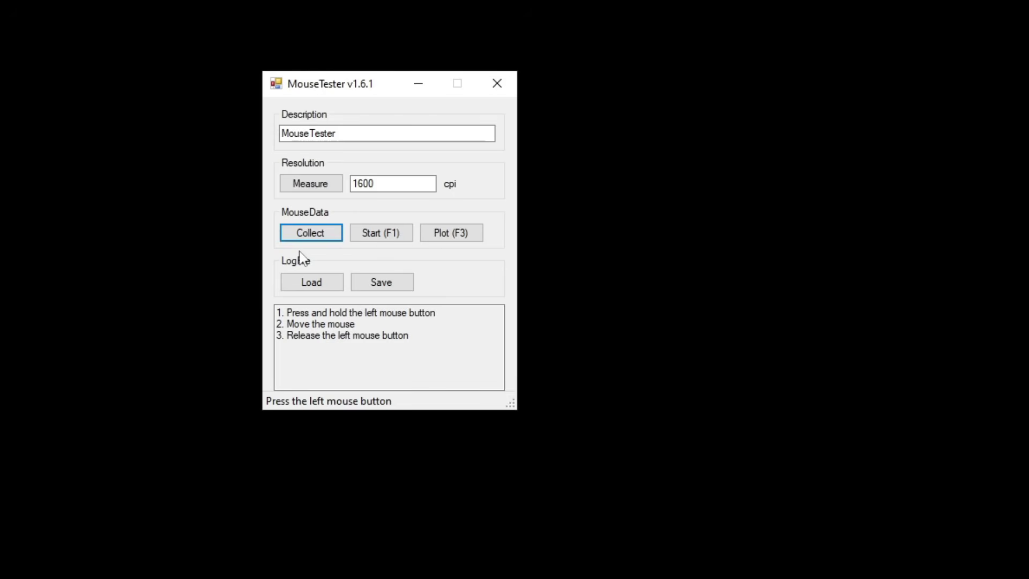
{"action": "mouse_move", "coordinate": [296, 258]}
{"action": "left_mouse_down"}
{"action": "mouse_move", "coordinate": [1012, 114]}
{"action": "mouse_move", "coordinate": [365, 445]}
{"action": "mouse_move", "coordinate": [325, 309]}
{"action": "mouse_move", "coordinate": [439, 183]}
{"action": "left_mouse_up"}
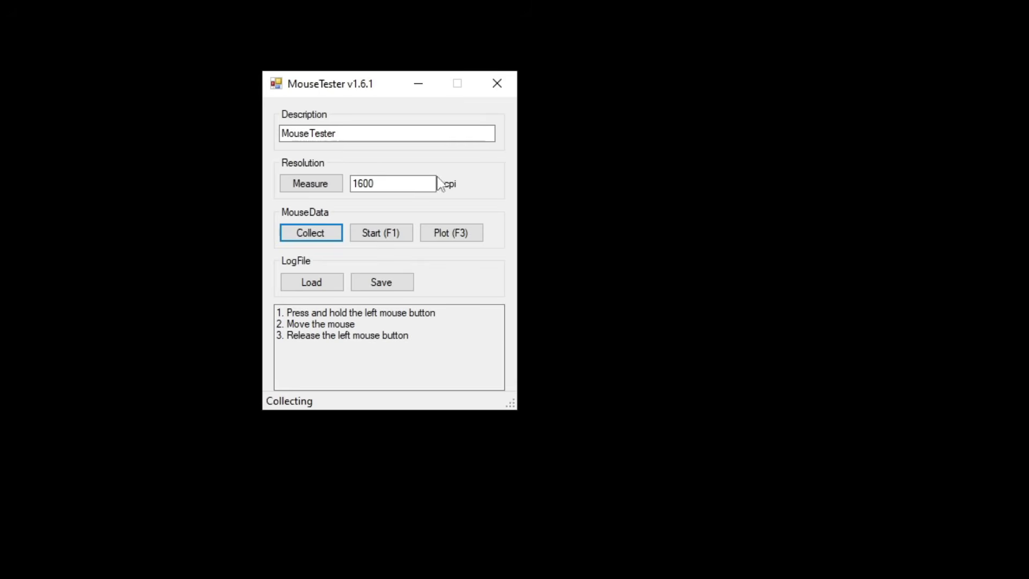
{"action": "left_click_drag", "start_coordinate": [317, 251], "coordinate": [317, 252]}
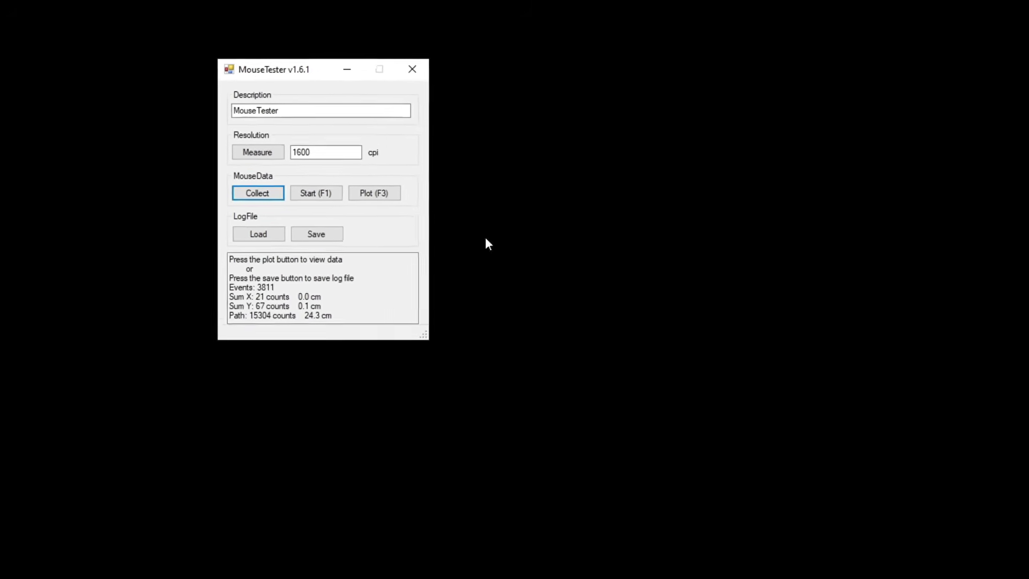
- Plot the collected data as Frequency vs. Time up to data point 3400, and close the plot
{"action": "left_click", "coordinate": [452, 233]}
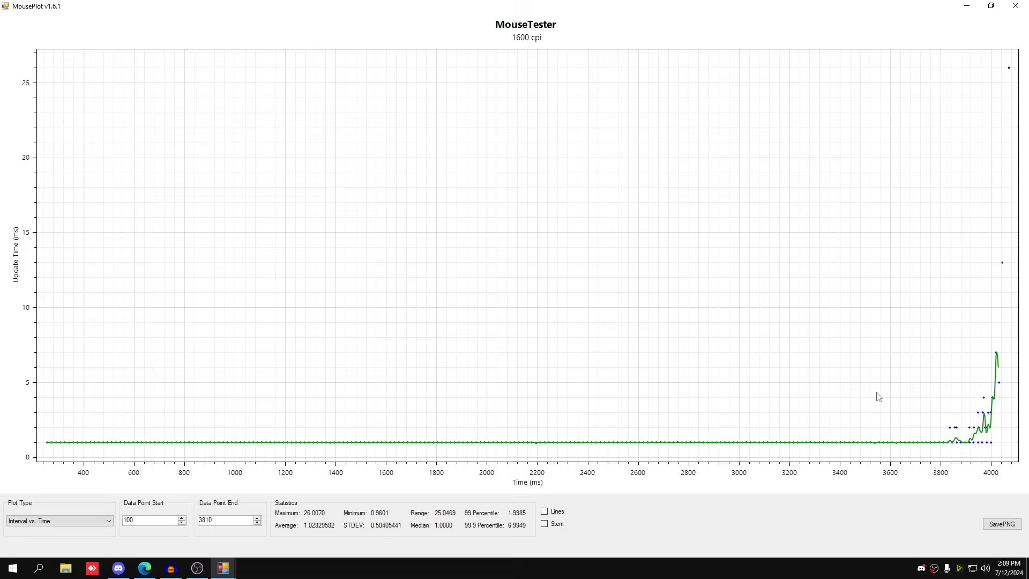
{"action": "left_click", "coordinate": [24, 520]}
{"action": "left_click", "coordinate": [47, 484]}
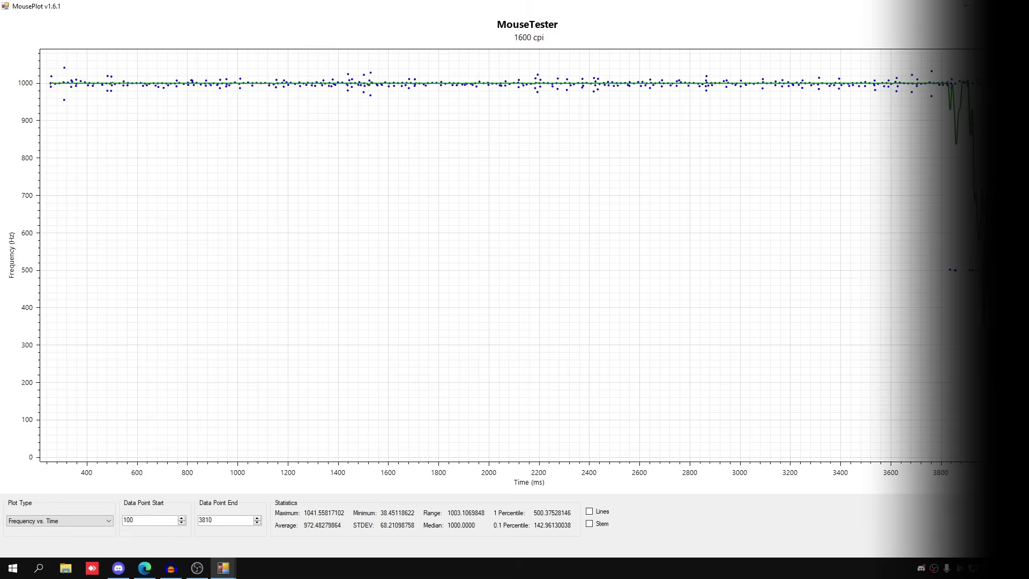
{"action": "key", "text": "Tab"}
{"action": "type", "text": "3400"}
{"action": "key", "text": "Return"}
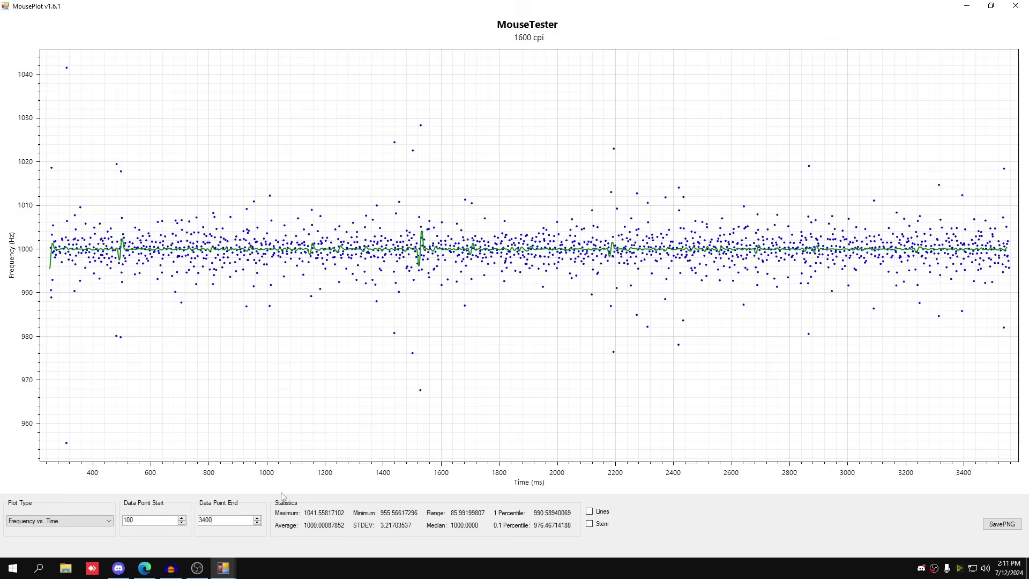
{"action": "double_click", "coordinate": [207, 520]}
{"action": "key", "text": "alt+F4"}
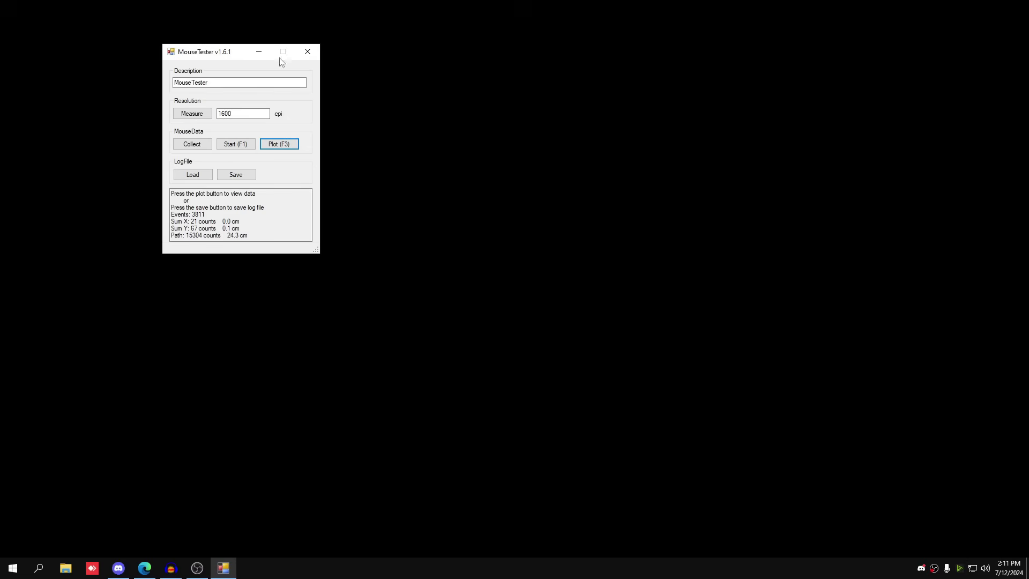
- Collect a second sample of mouse movement data and plot it
{"action": "left_click", "coordinate": [192, 143]}
{"action": "mouse_move", "coordinate": [720, 97]}
{"action": "left_mouse_down"}
{"action": "mouse_move", "coordinate": [107, 190]}
{"action": "mouse_move", "coordinate": [177, 202]}
{"action": "mouse_move", "coordinate": [118, 154]}
{"action": "mouse_move", "coordinate": [256, 456]}
{"action": "mouse_move", "coordinate": [187, 163]}
{"action": "left_mouse_up"}
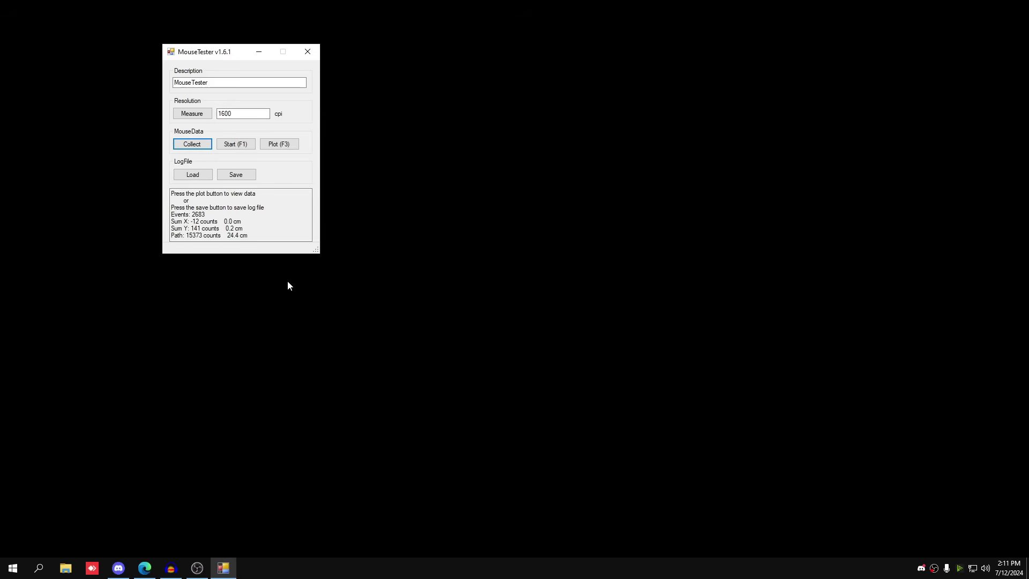
{"action": "left_click", "coordinate": [282, 145]}
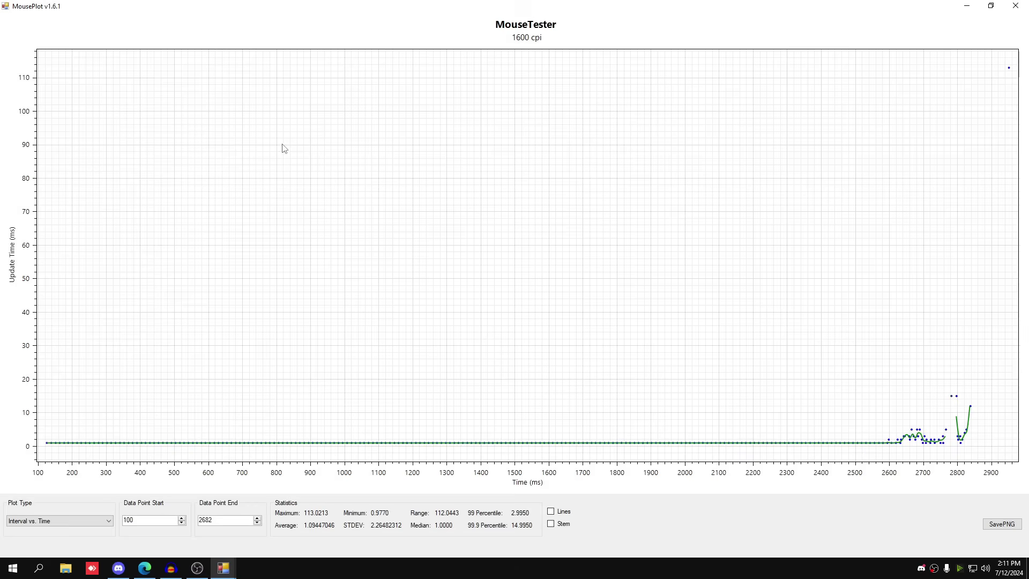
- Show the second sample as Frequency vs. Time with the data point end set to 2500, and close the plot
{"action": "left_click", "coordinate": [66, 519]}
{"action": "left_click", "coordinate": [38, 492]}
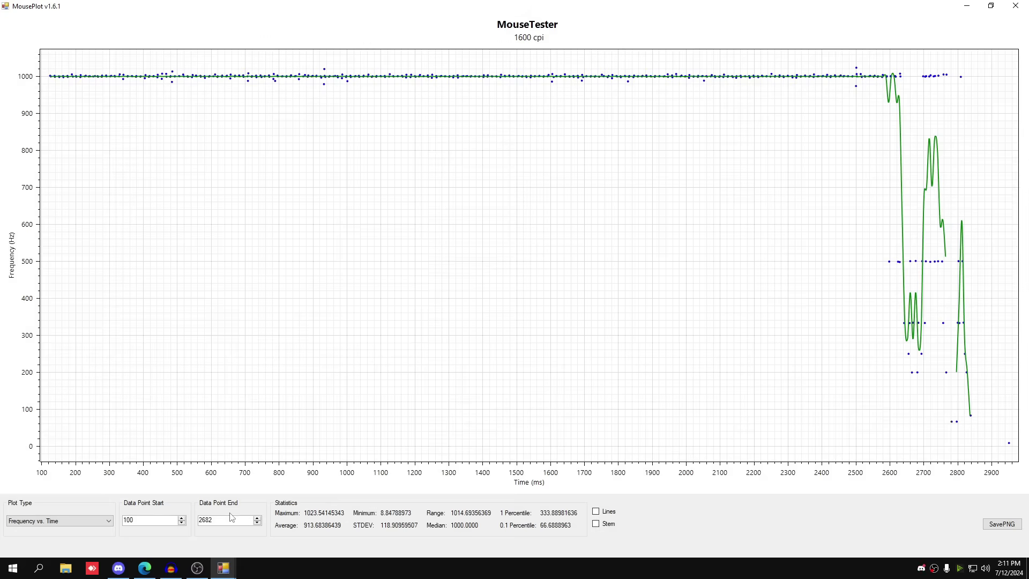
{"action": "double_click", "coordinate": [232, 517]}
{"action": "type", "text": "2500"}
{"action": "key", "text": "Return"}
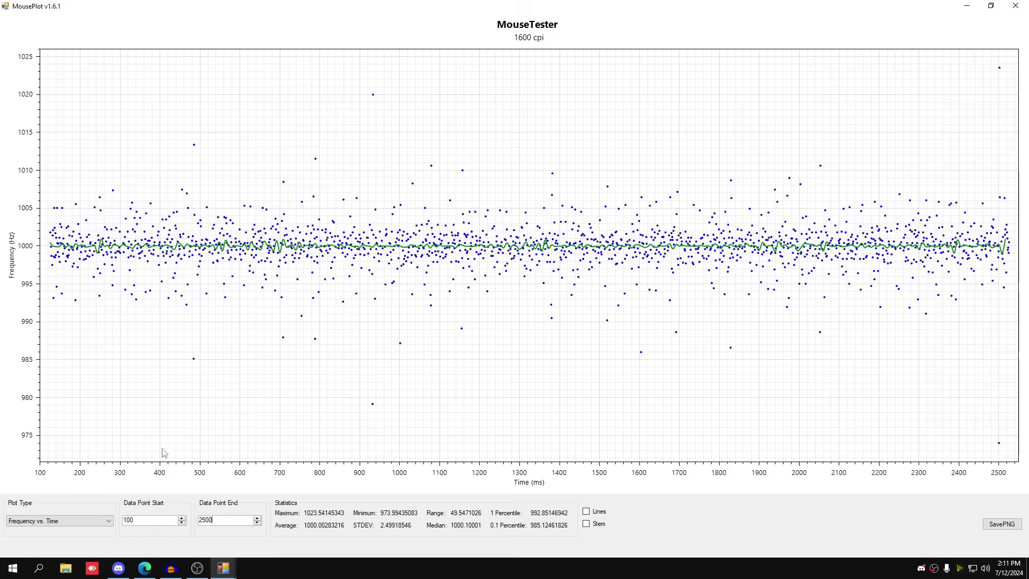
{"action": "left_click", "coordinate": [1016, 5]}
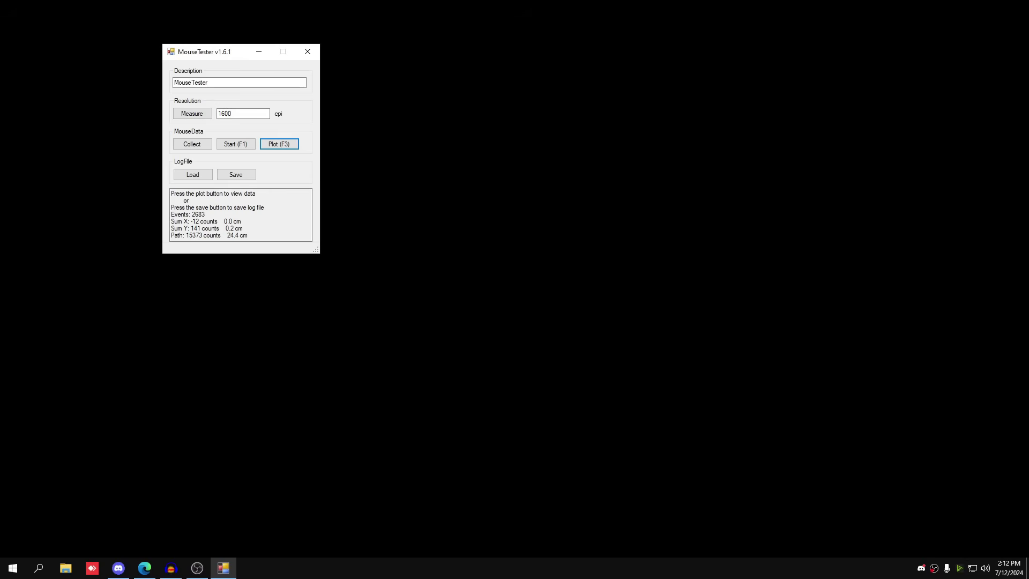